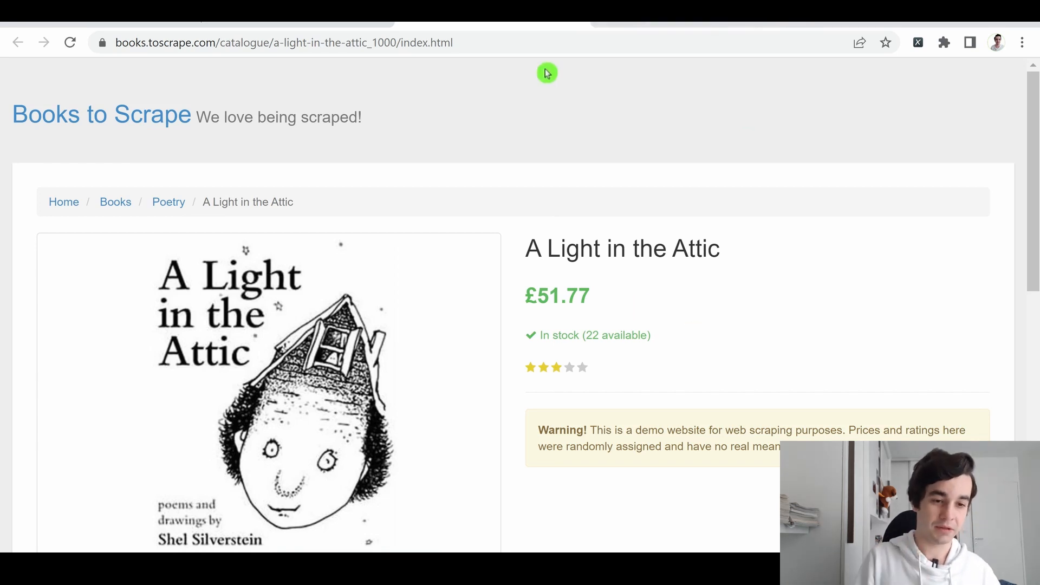
{"action": "left_click", "coordinate": [577, 21]}
{"action": "left_click", "coordinate": [327, 38]}
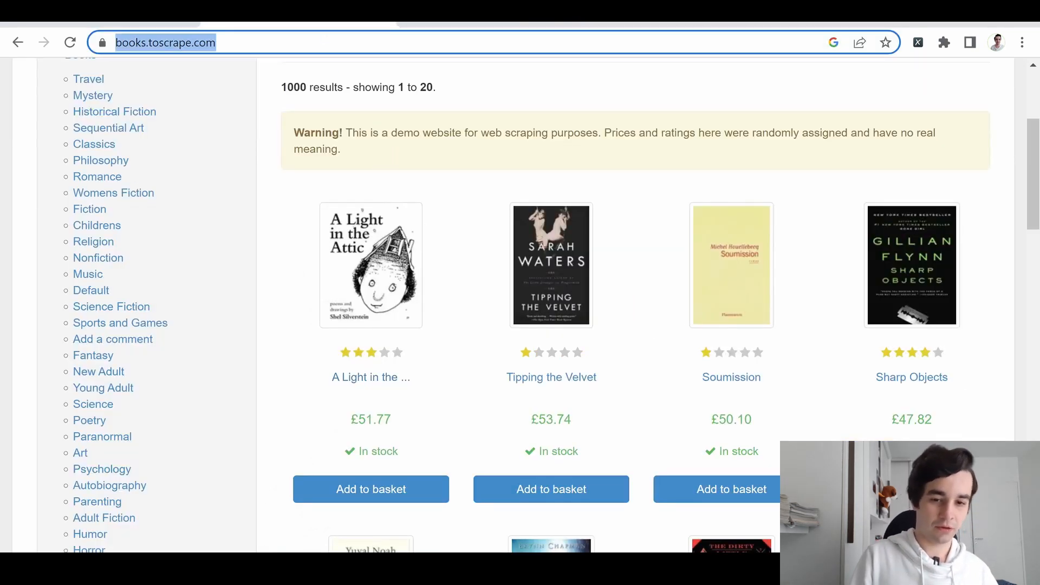
{"action": "key", "text": "ctrl+c"}
{"action": "key", "text": "alt+Tab"}
{"action": "key", "text": "ctrl+v"}
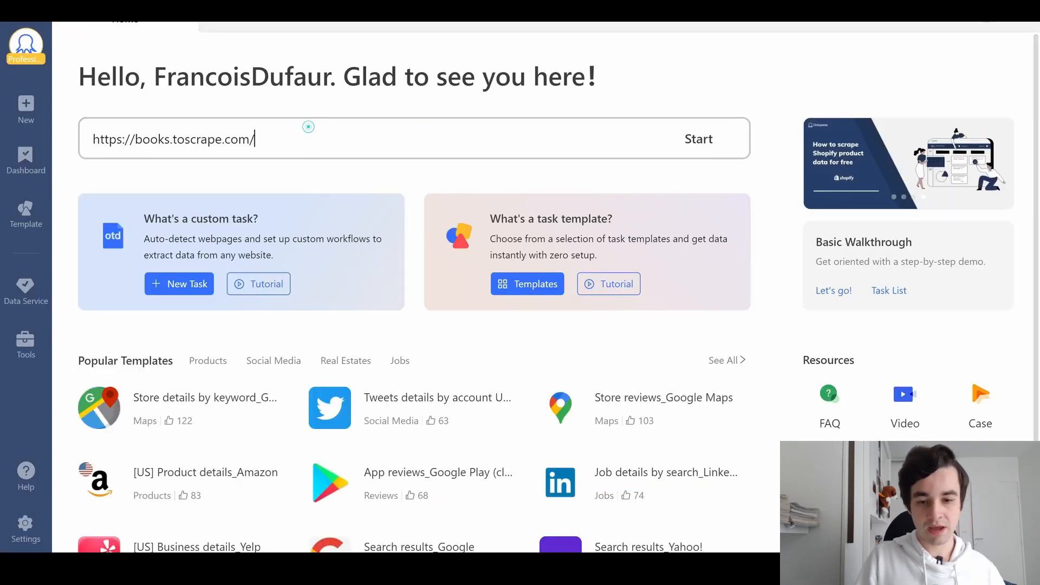
{"action": "left_click", "coordinate": [729, 137]}
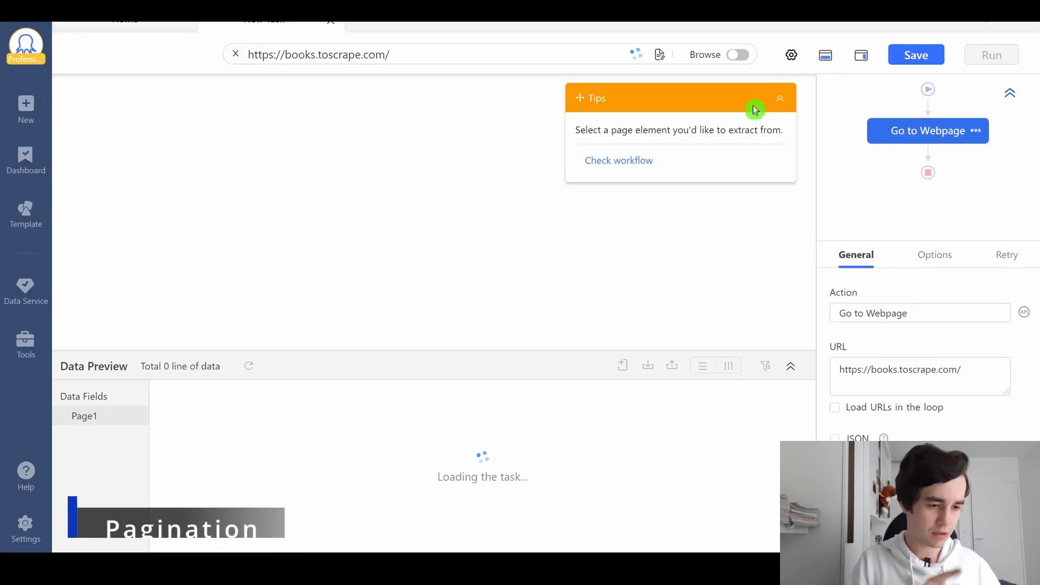
{"action": "left_click", "coordinate": [779, 99]}
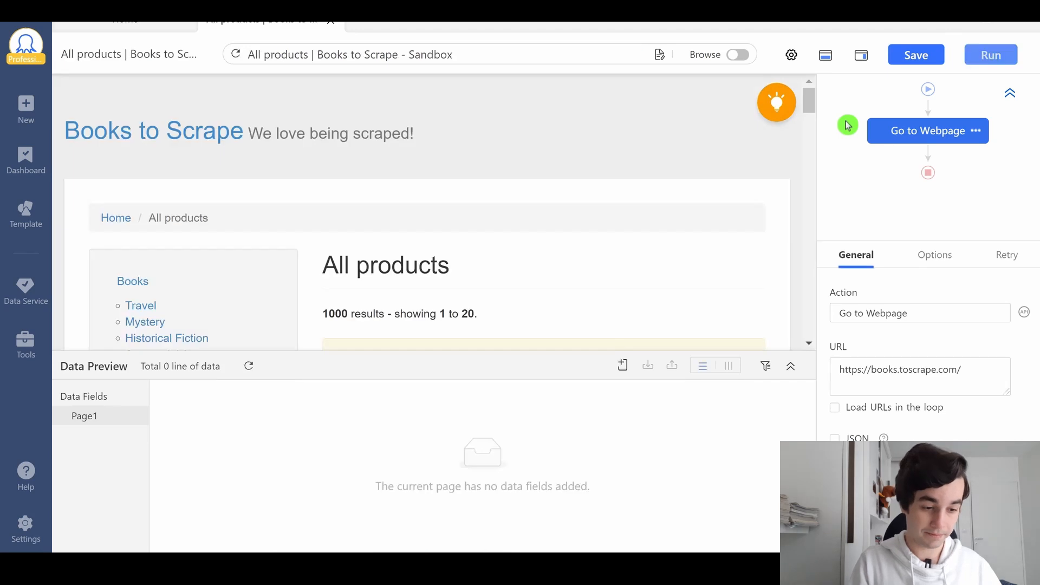
- Add a loop named Pagination after Go to Webpage and set its loop mode to Single Element
{"action": "left_click", "coordinate": [928, 153]}
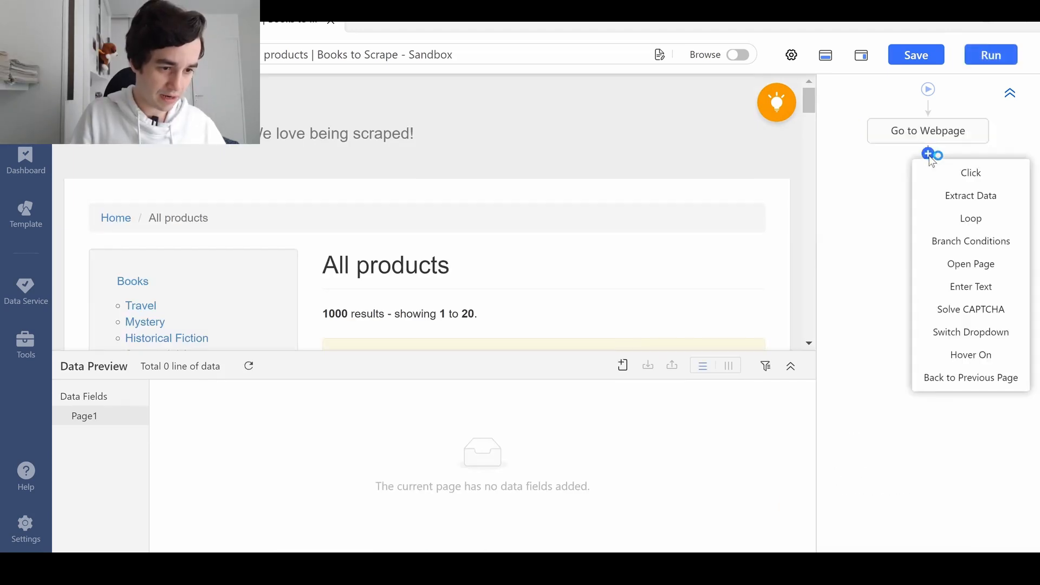
{"action": "left_click", "coordinate": [954, 222]}
{"action": "left_click", "coordinate": [929, 204]}
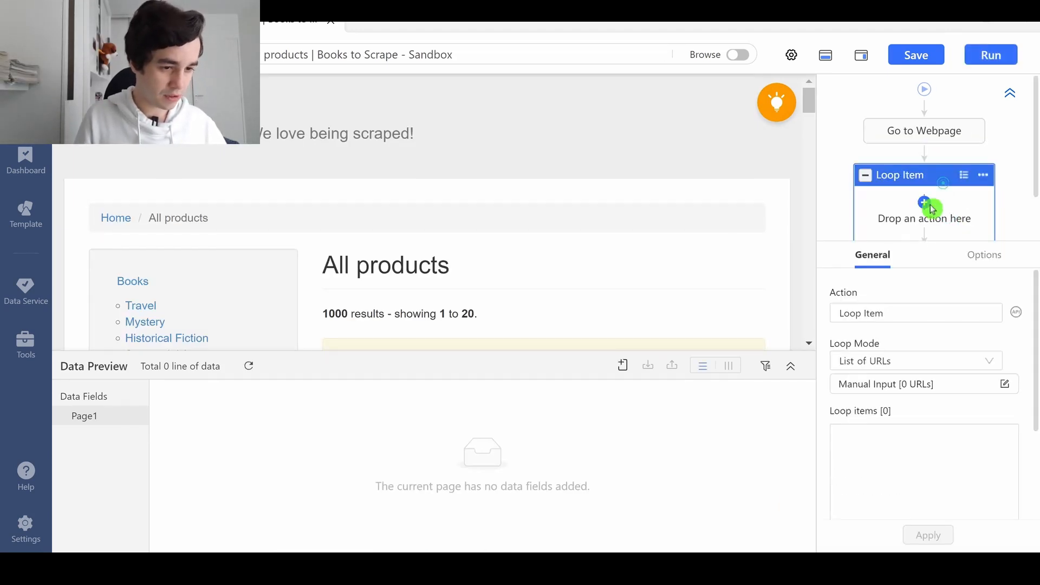
{"action": "left_click_drag", "start_coordinate": [907, 307], "coordinate": [845, 299]}
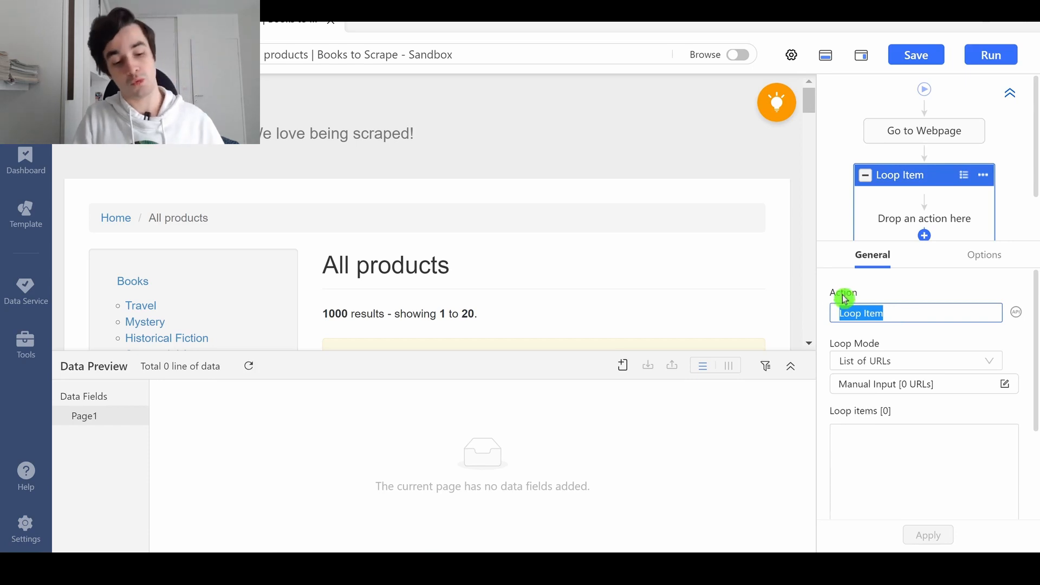
{"action": "type", "text": "Pagination"}
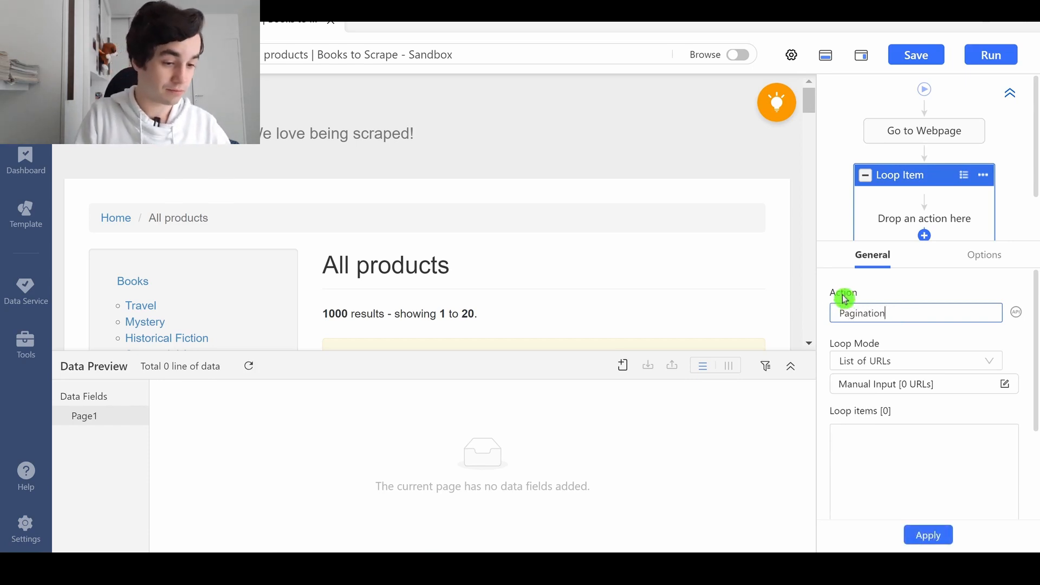
{"action": "key", "text": "Return"}
{"action": "left_click", "coordinate": [870, 362]}
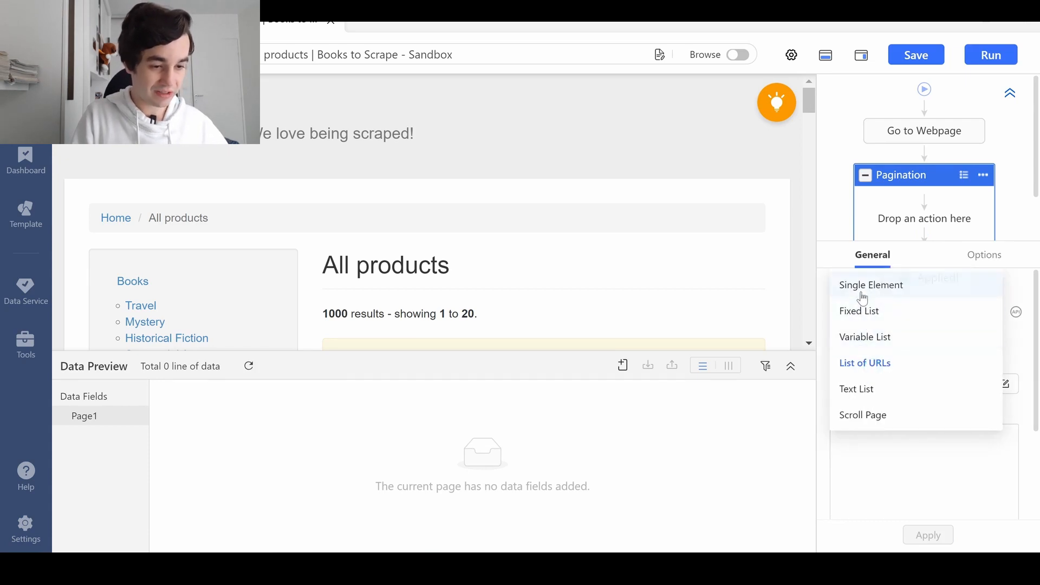
{"action": "left_click", "coordinate": [863, 291]}
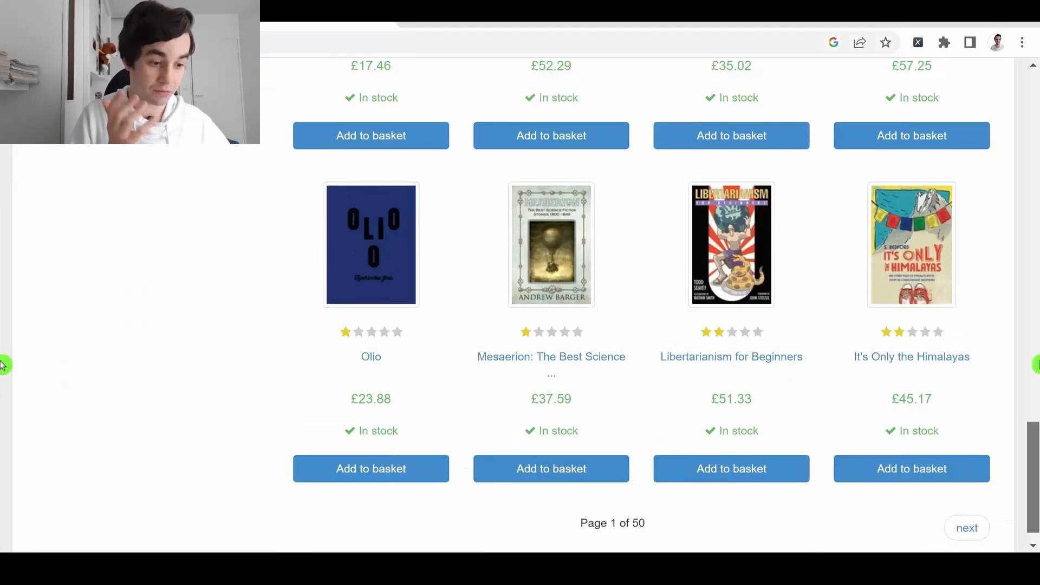
- In Chrome, inspect the next link below the book list and select its parent li element in the page's HTML
{"action": "scroll", "coordinate": [3, 255], "scroll_direction": "up", "scroll_amount": 15}
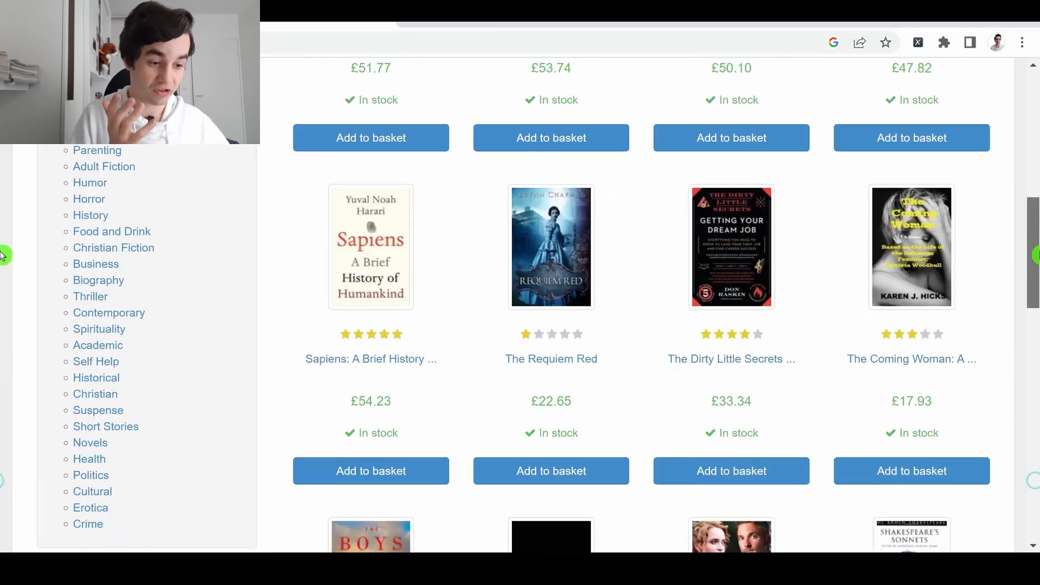
{"action": "scroll", "coordinate": [3, 449], "scroll_direction": "down", "scroll_amount": 10}
{"action": "scroll", "coordinate": [3, 450], "scroll_direction": "down", "scroll_amount": 4}
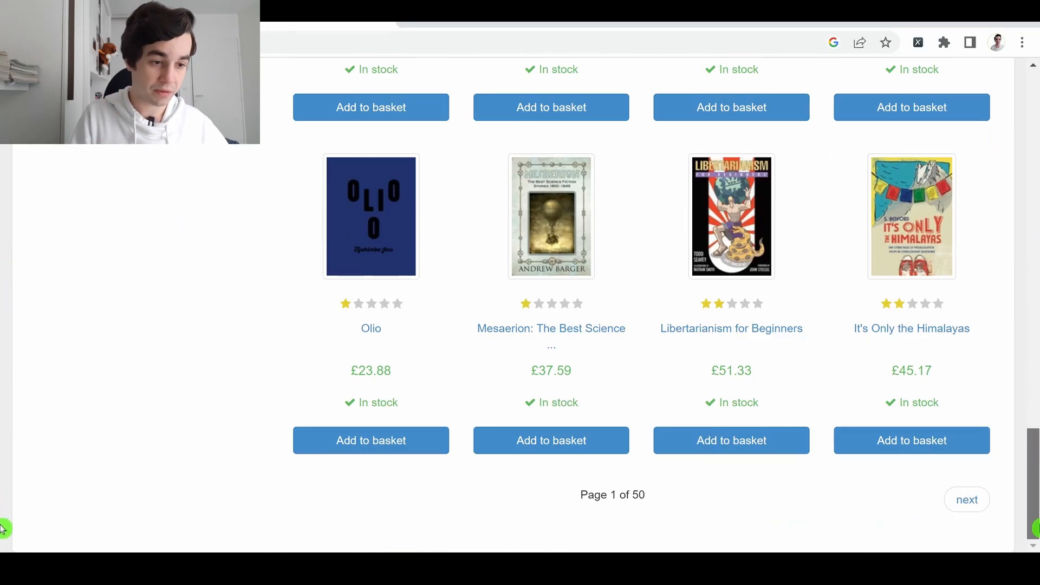
{"action": "right_click", "coordinate": [962, 497]}
{"action": "left_click", "coordinate": [959, 485]}
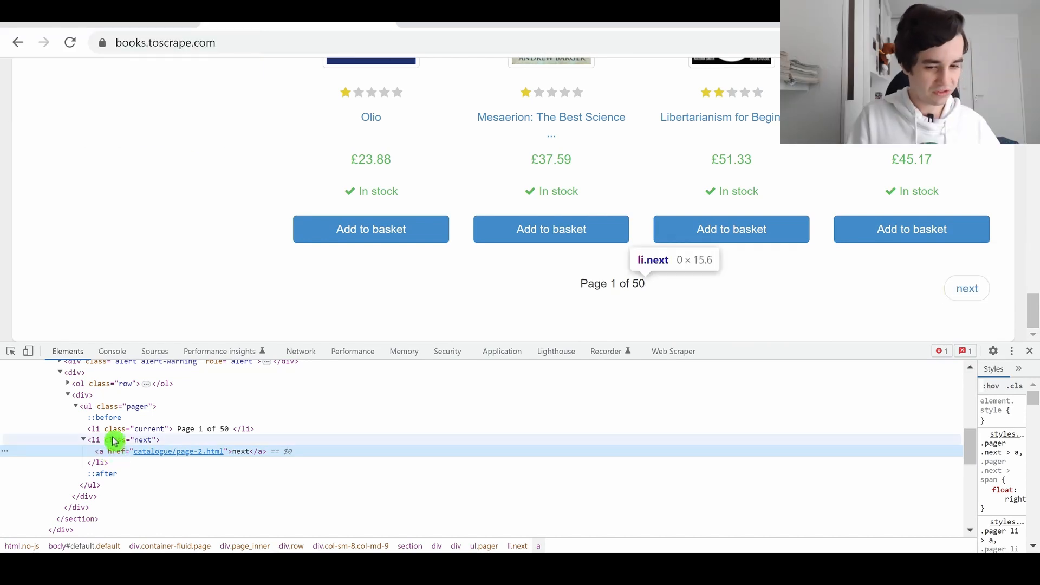
{"action": "left_click", "coordinate": [124, 441]}
{"action": "left_click_drag", "start_coordinate": [123, 441], "coordinate": [162, 428]}
{"action": "key", "text": "ctrl+shift+x"}
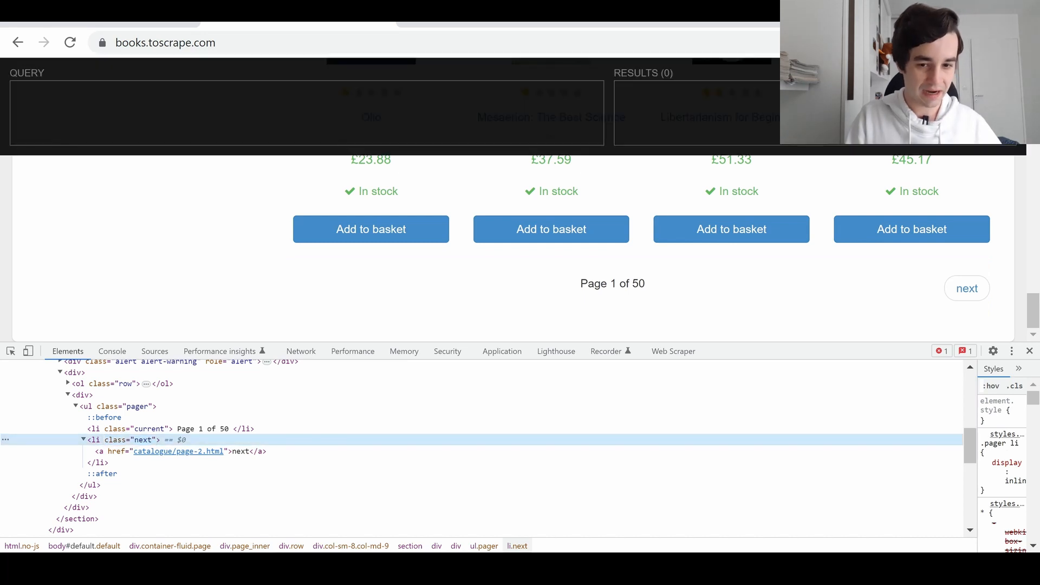
{"action": "type", "text": "//li["}
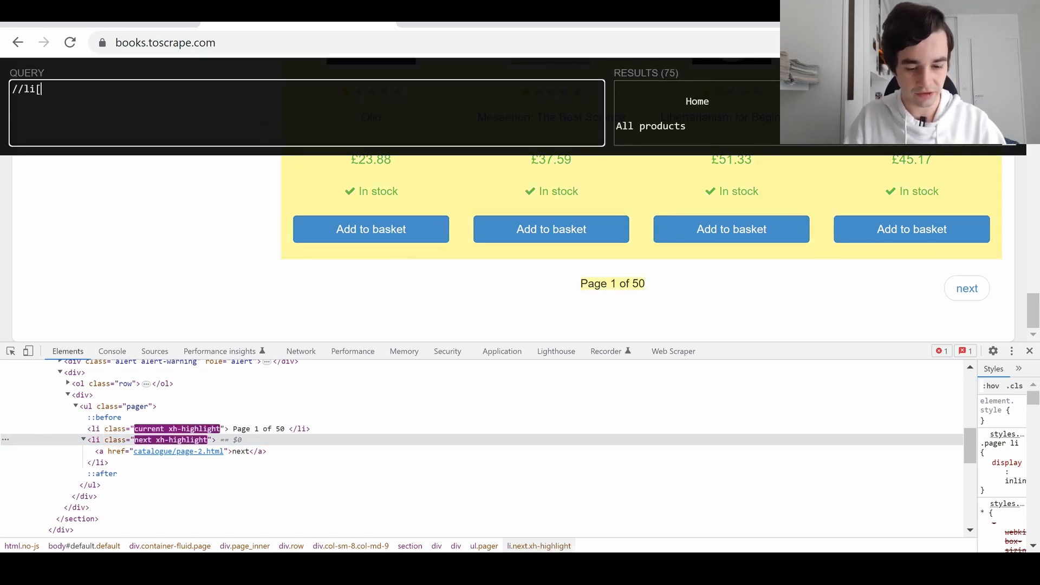
{"action": "type", "text": "@class=\"next\"]"}
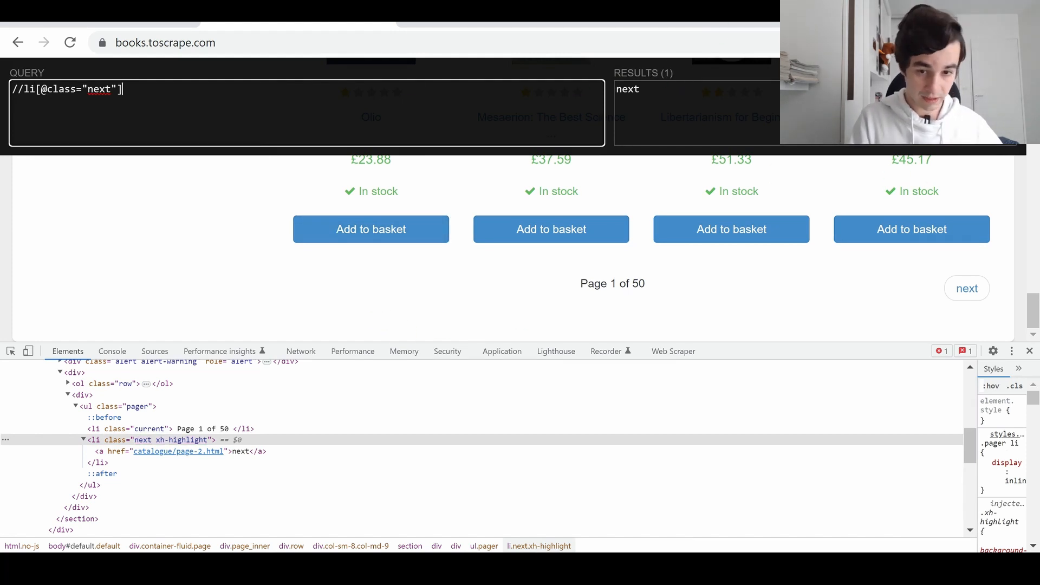
{"action": "type", "text": "/a"}
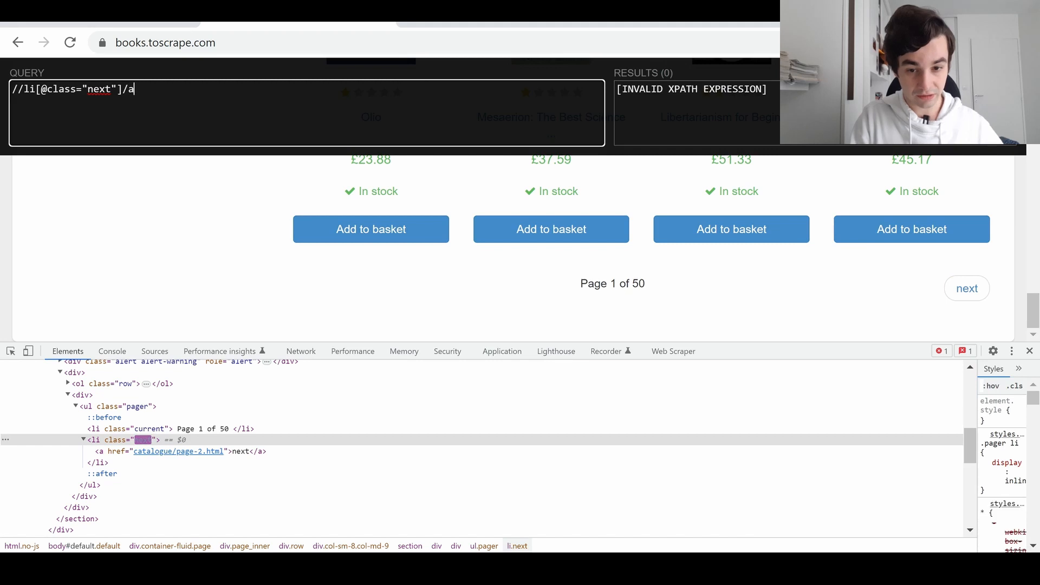
{"action": "double_click", "coordinate": [150, 93]}
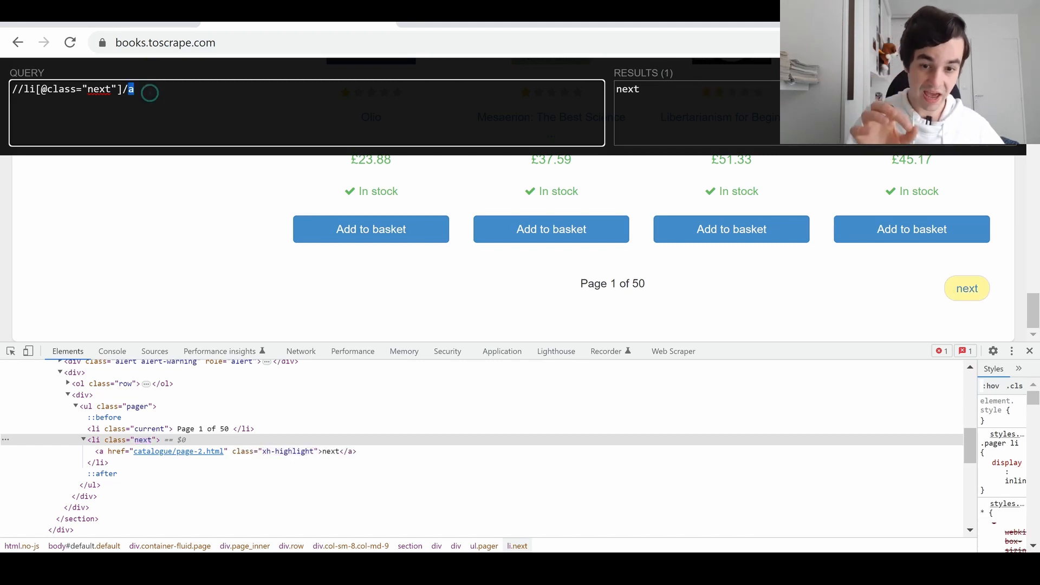
{"action": "triple_click", "coordinate": [210, 109]}
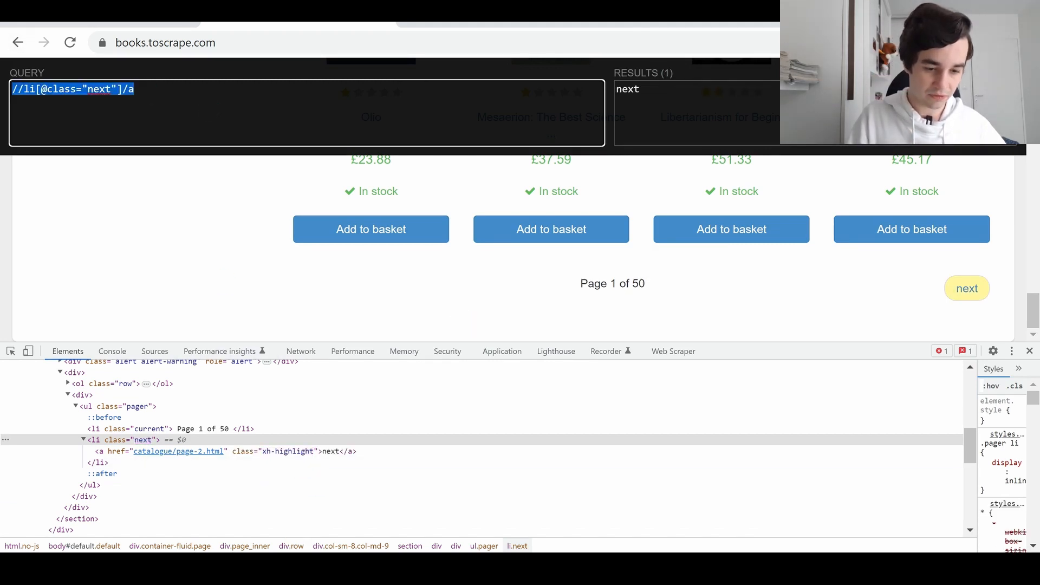
{"action": "key", "text": "ctrl+c"}
{"action": "key", "text": "alt+Tab"}
{"action": "left_click", "coordinate": [890, 417]}
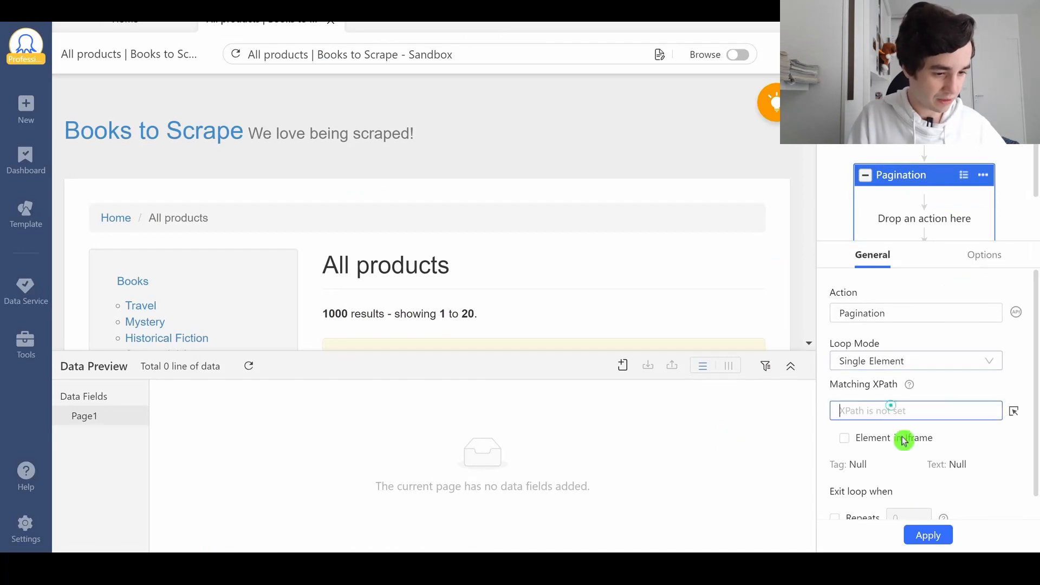
{"action": "key", "text": "ctrl+v"}
{"action": "left_click", "coordinate": [950, 544]}
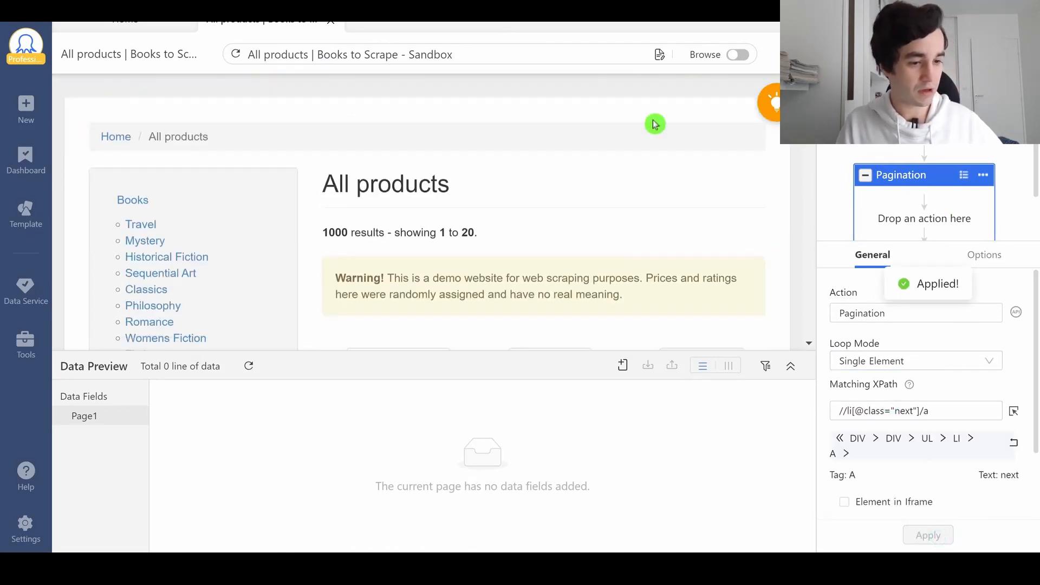
- Enable a 1 s wait before action for the Pagination loop and apply it
{"action": "left_click", "coordinate": [984, 255]}
{"action": "left_click", "coordinate": [835, 312]}
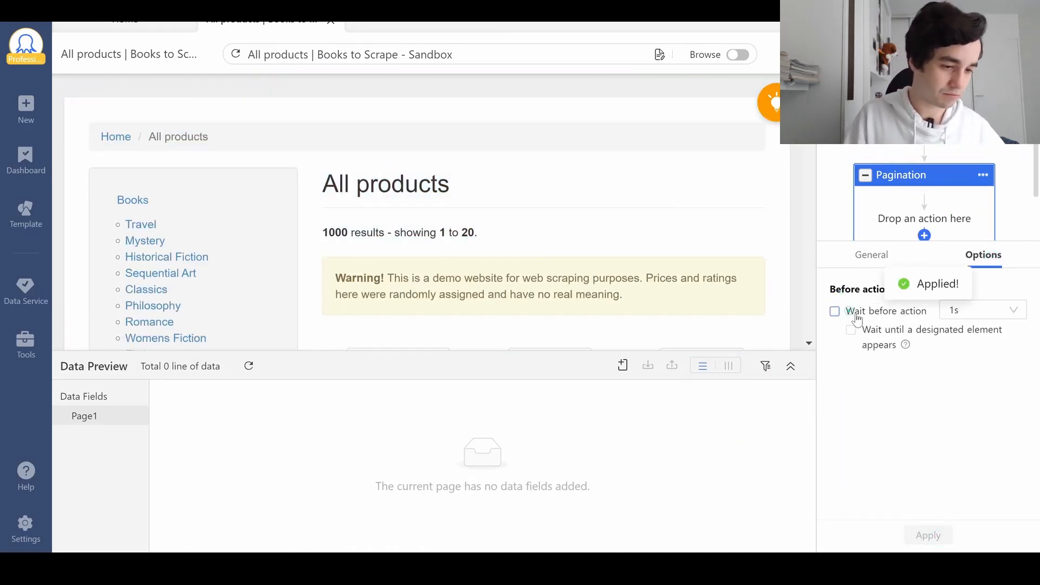
{"action": "left_click", "coordinate": [928, 534]}
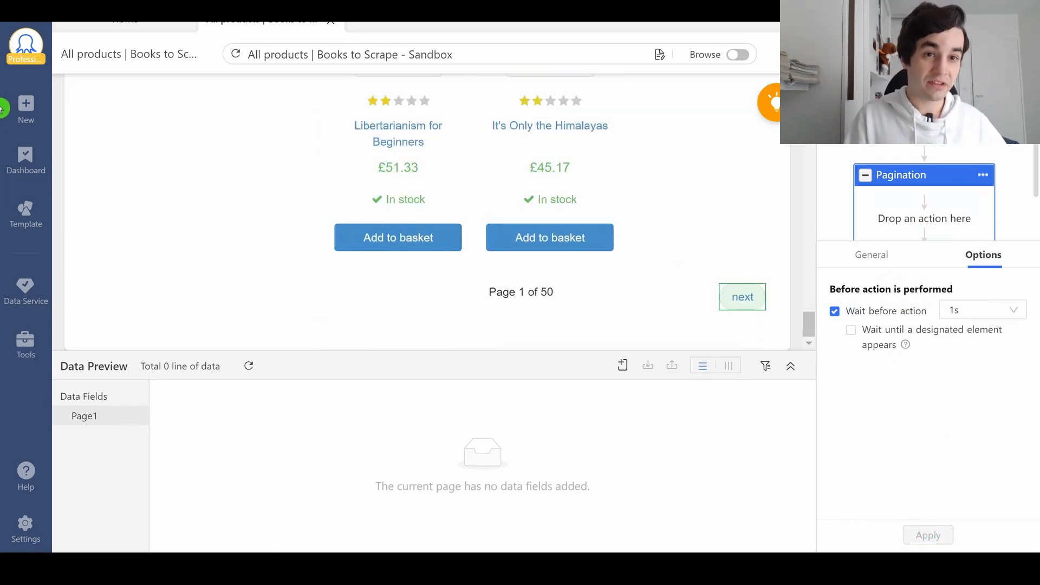
- Add a click action named Click to Paginate inside the Pagination loop, using the relative XPath to the loop item
{"action": "left_click", "coordinate": [927, 202]}
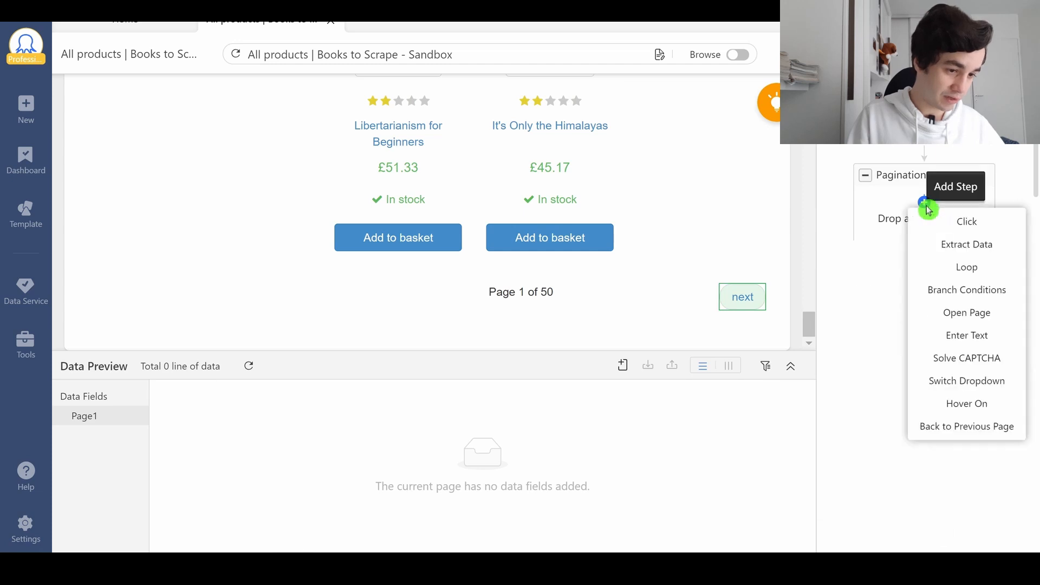
{"action": "left_click", "coordinate": [950, 226]}
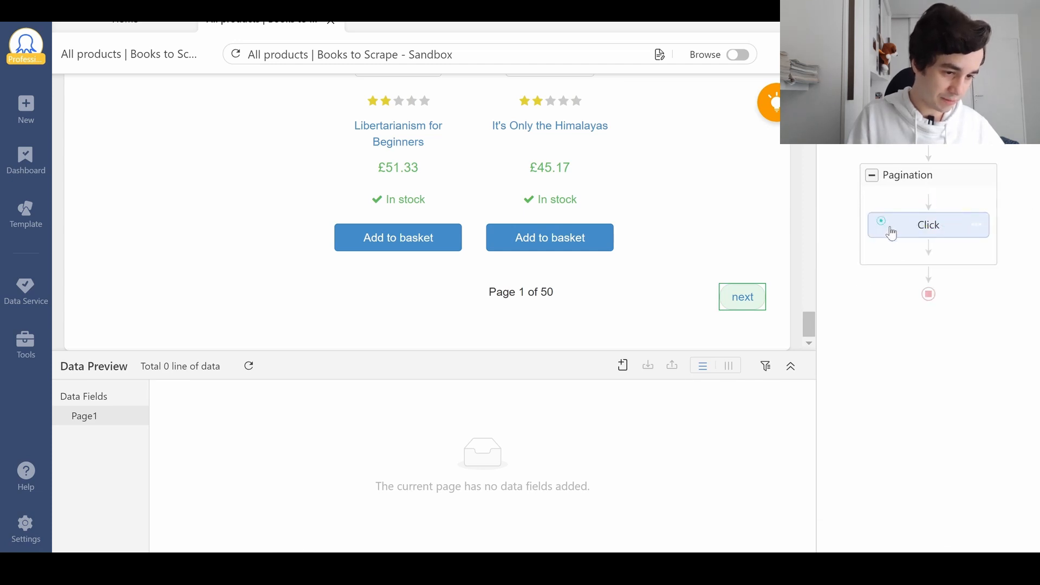
{"action": "double_click", "coordinate": [872, 313]}
{"action": "type", "text": "to Paginate"}
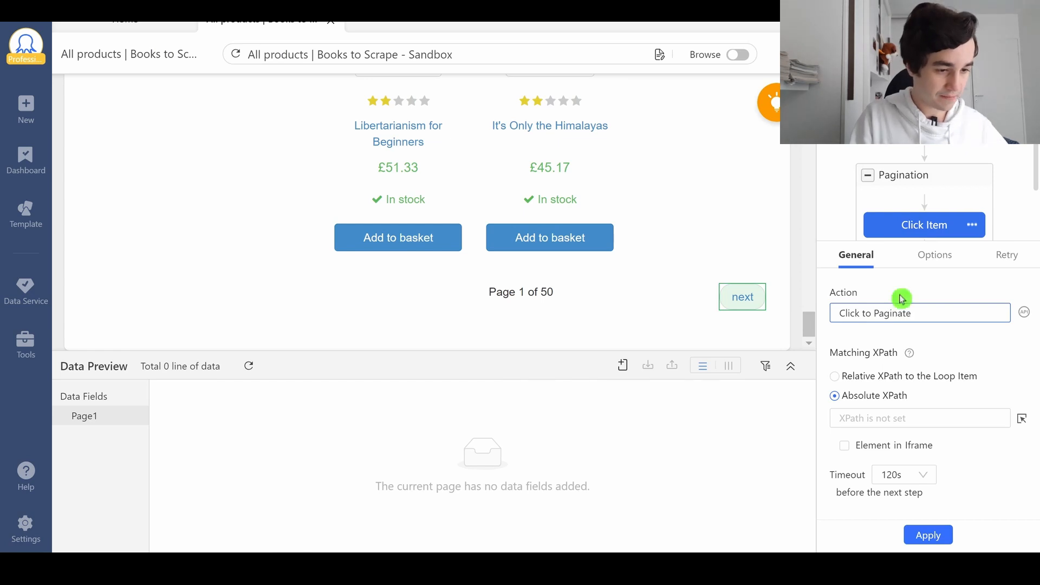
{"action": "left_click", "coordinate": [939, 537]}
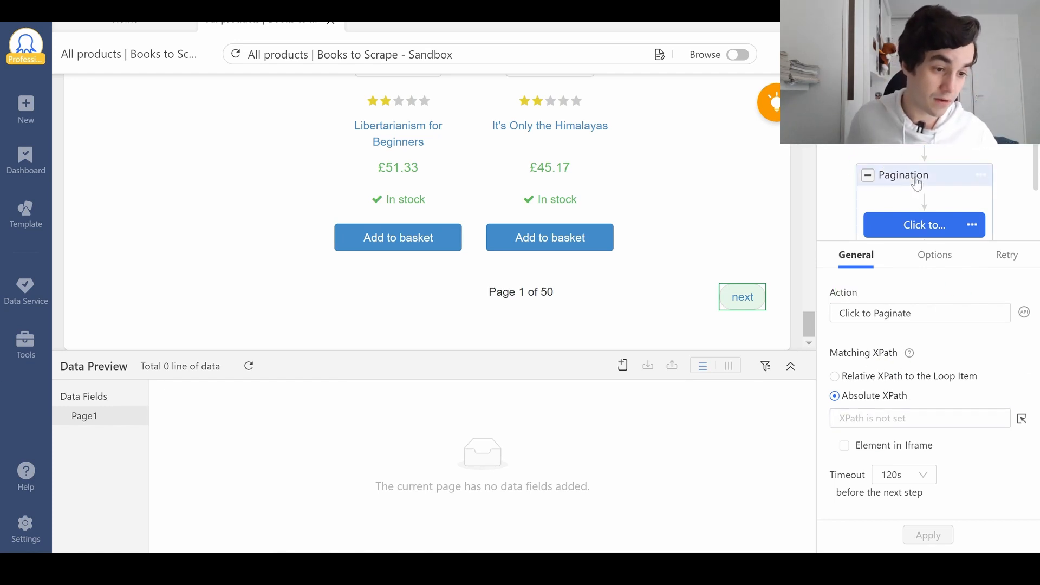
{"action": "left_click", "coordinate": [876, 378]}
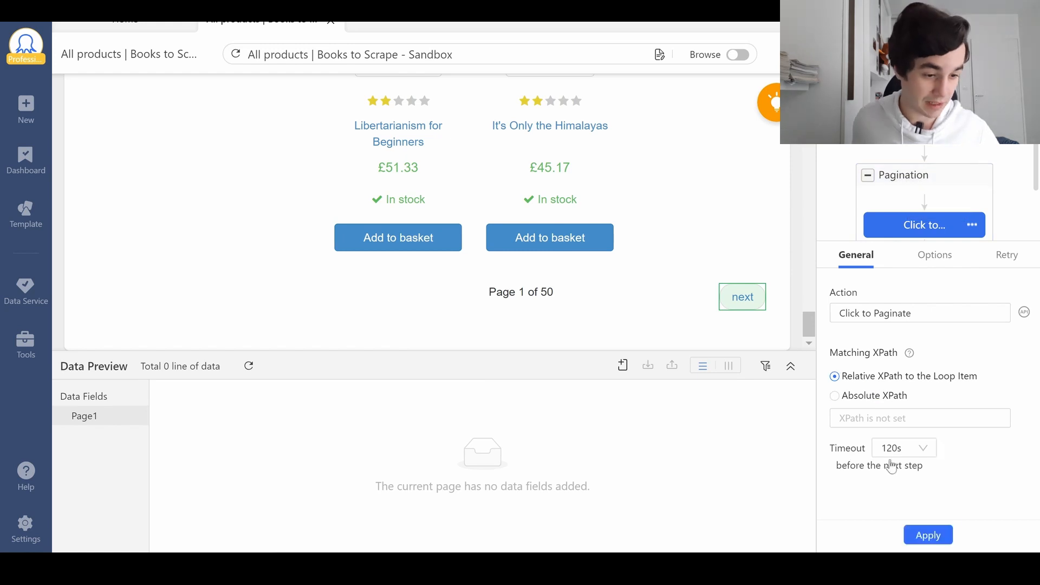
{"action": "left_click", "coordinate": [929, 535]}
- Configure Click to Paginate to wait 1 s before action and load with AJAX with a 10 s timeout
{"action": "left_click", "coordinate": [934, 255]}
{"action": "left_click", "coordinate": [890, 338]}
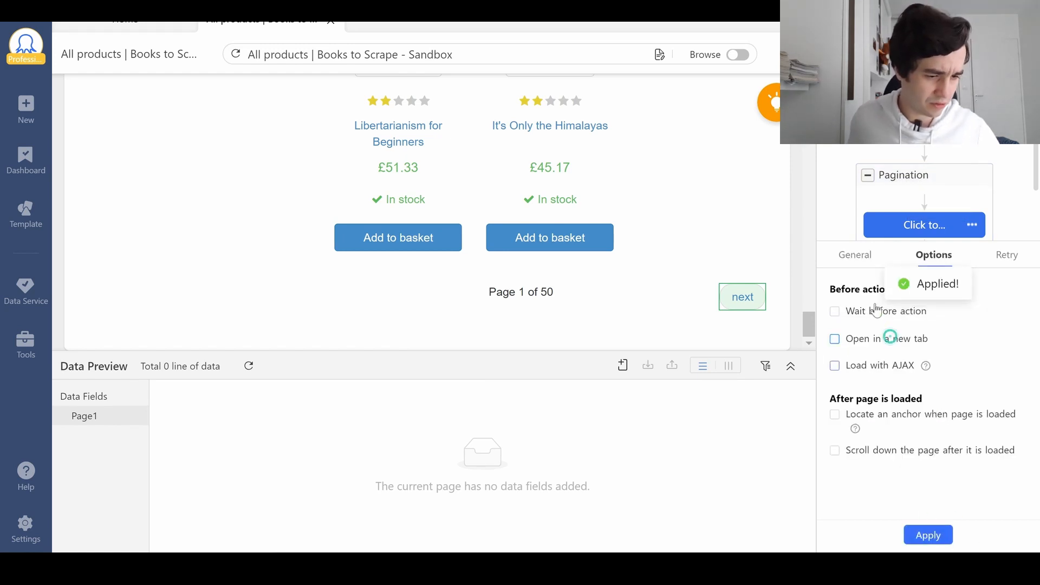
{"action": "left_click", "coordinate": [877, 311]}
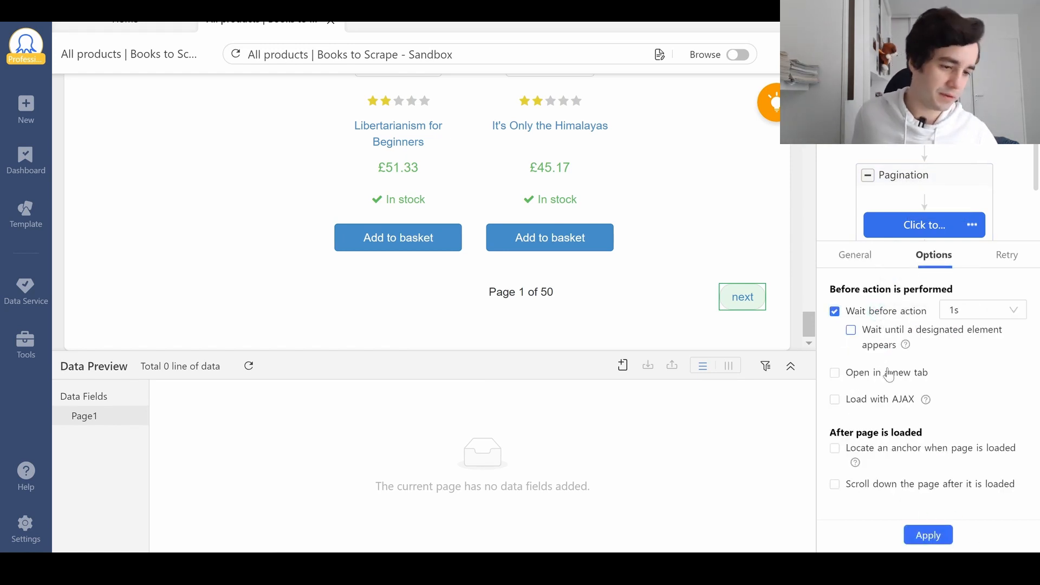
{"action": "left_click", "coordinate": [867, 401]}
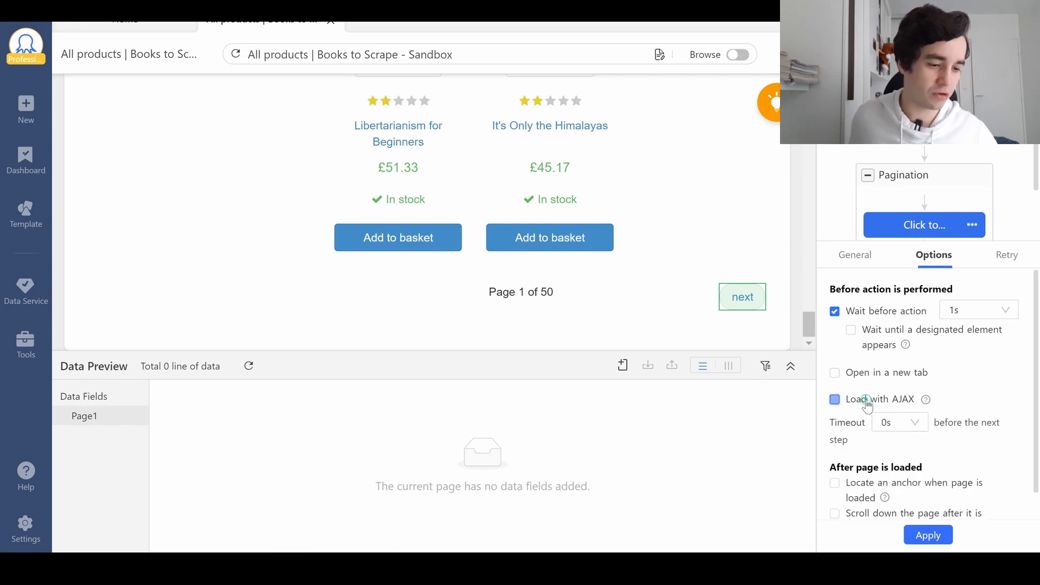
{"action": "left_click", "coordinate": [894, 433]}
{"action": "scroll", "coordinate": [884, 475], "scroll_direction": "down", "scroll_amount": 3}
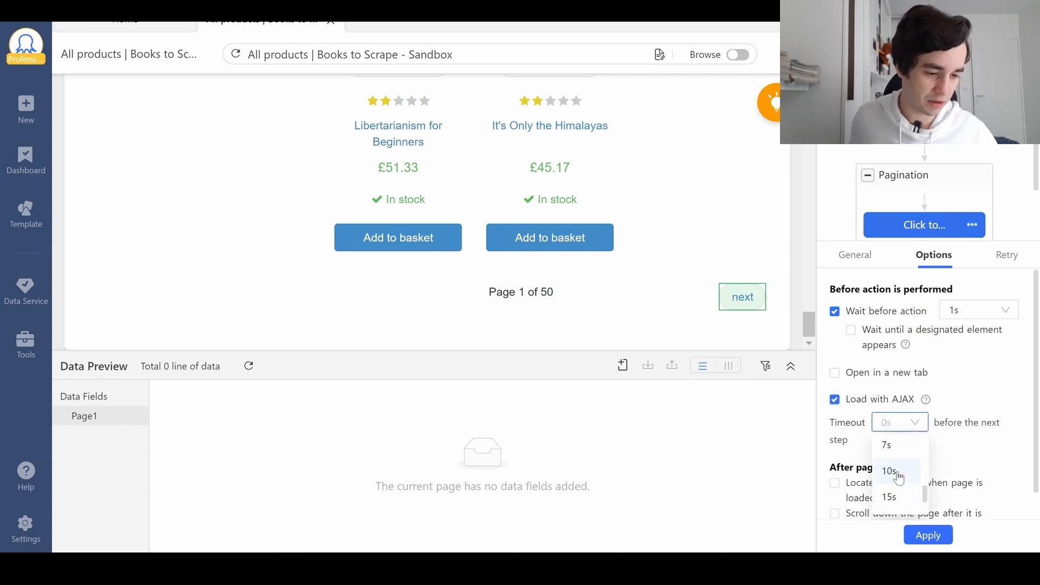
{"action": "left_click", "coordinate": [894, 471]}
{"action": "left_click", "coordinate": [933, 534]}
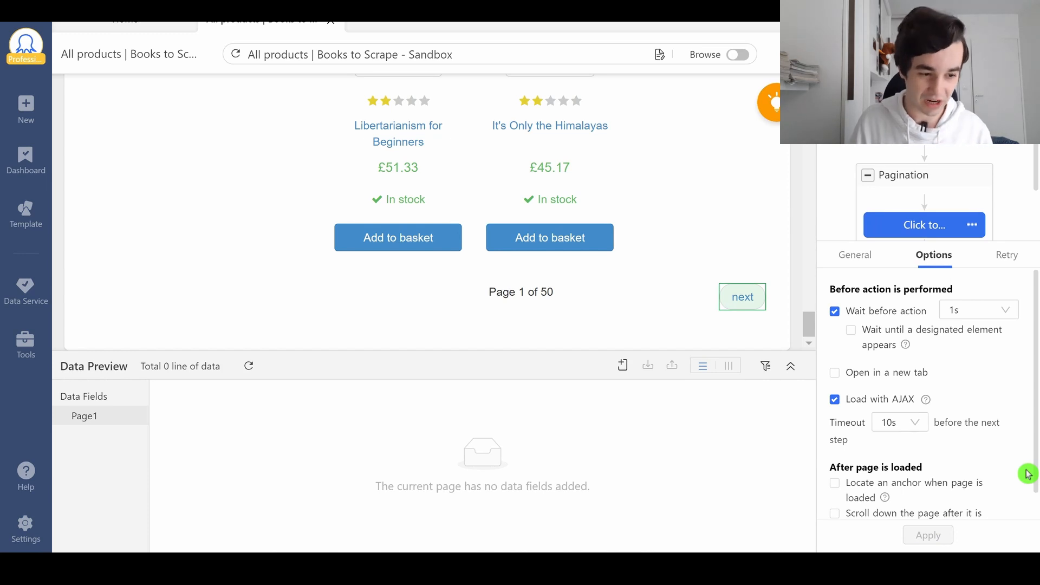
- Test the pagination by triggering Click to Paginate twice, selecting the Pagination loop in between
{"action": "left_click", "coordinate": [913, 222]}
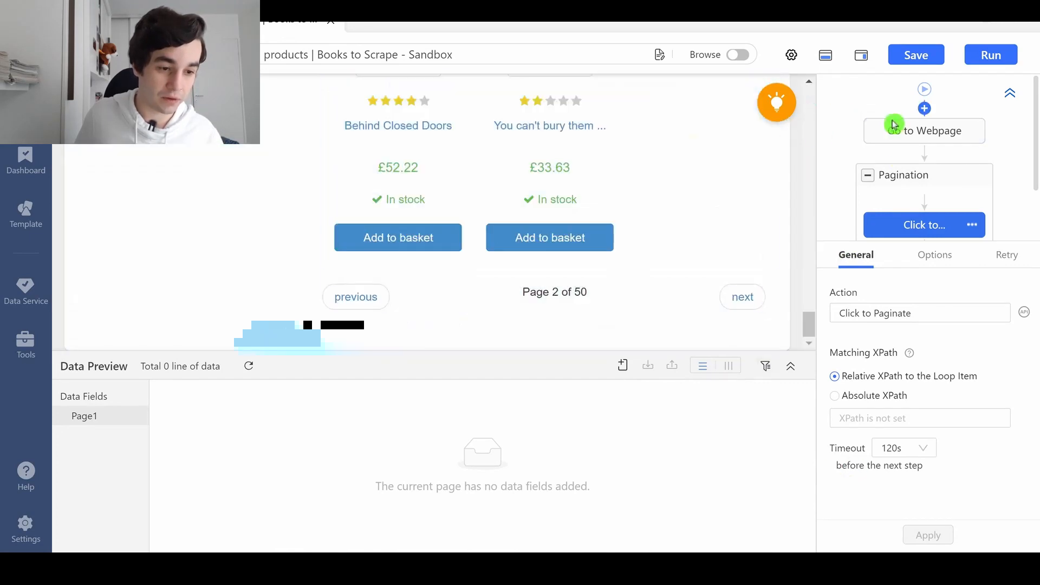
{"action": "left_click", "coordinate": [866, 180]}
{"action": "left_click", "coordinate": [913, 230]}
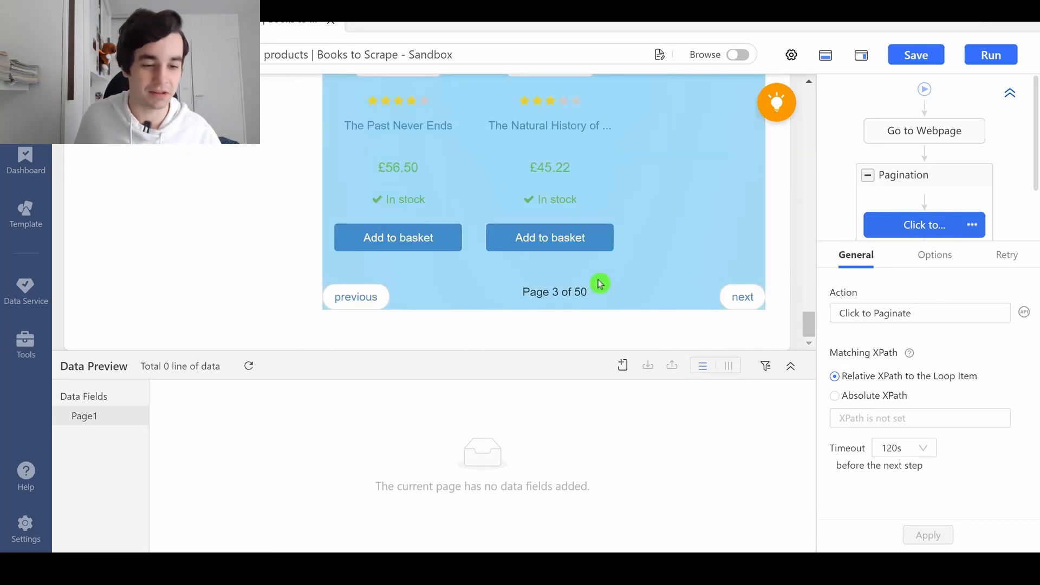
- Reload the catalogue's start page with the Go to Webpage action and enlarge the workflow area
{"action": "left_click", "coordinate": [945, 135]}
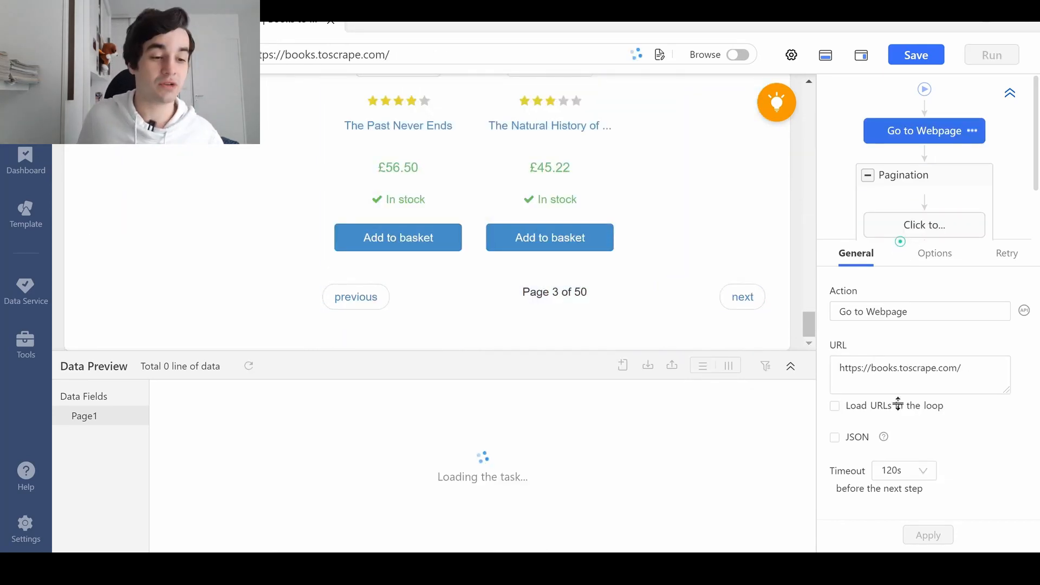
{"action": "left_click_drag", "start_coordinate": [901, 242], "coordinate": [898, 404]}
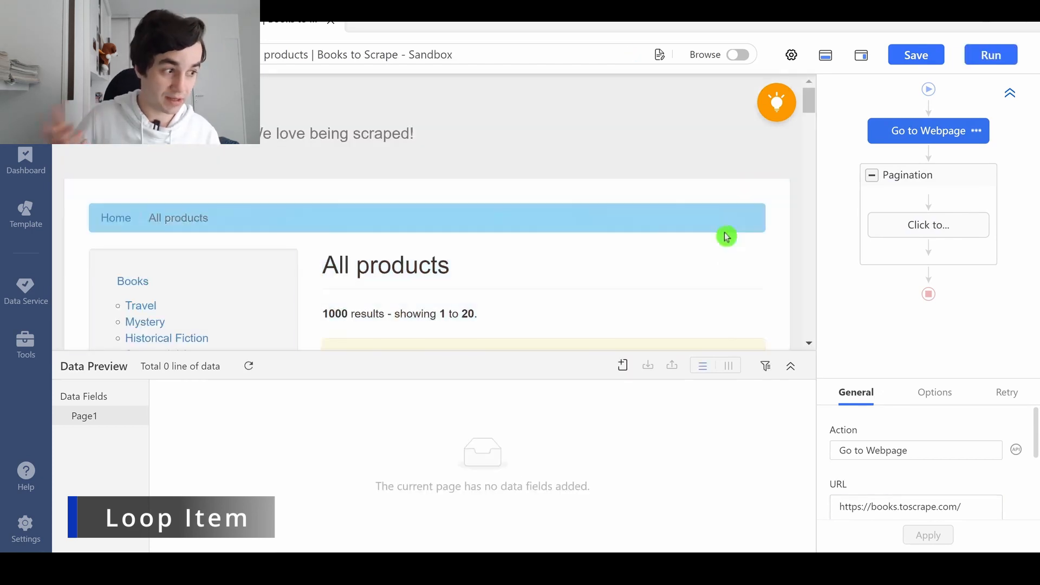
{"action": "scroll", "coordinate": [722, 209], "scroll_direction": "down", "scroll_amount": 3}
- Add a loop inside the Pagination loop ahead of Click to Paginate and open its loop settings
{"action": "left_click", "coordinate": [929, 202]}
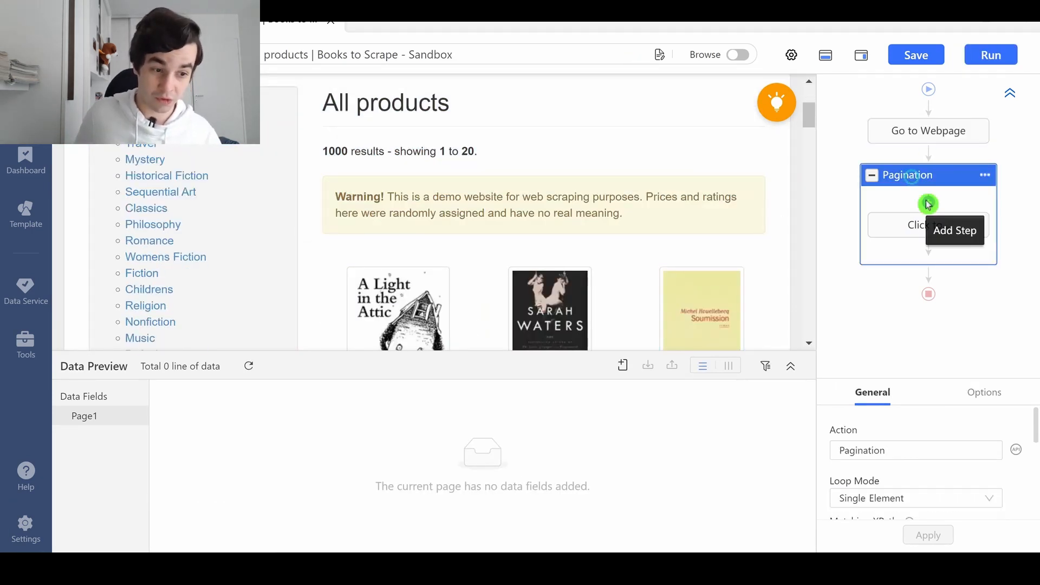
{"action": "left_click", "coordinate": [954, 266]}
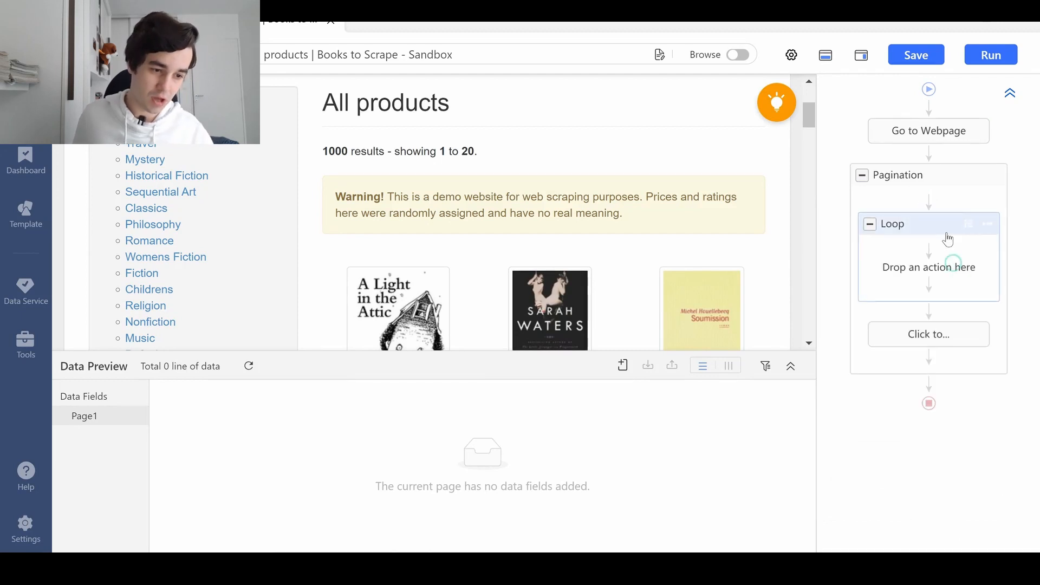
{"action": "mouse_move", "coordinate": [904, 202]}
{"action": "left_mouse_down"}
{"action": "mouse_move", "coordinate": [928, 268]}
{"action": "mouse_move", "coordinate": [923, 331]}
{"action": "left_mouse_up"}
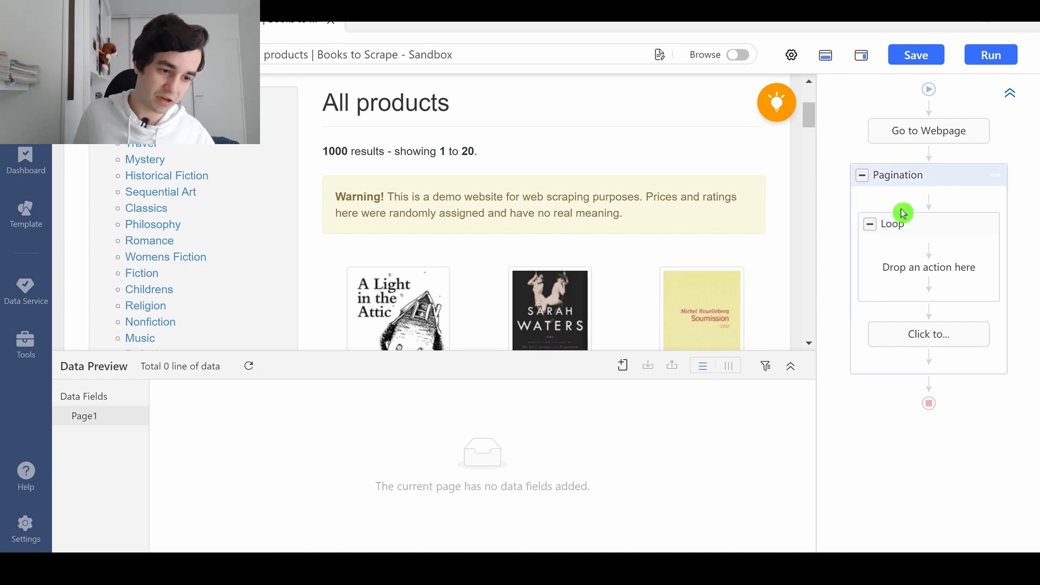
{"action": "left_click", "coordinate": [902, 252]}
{"action": "scroll", "coordinate": [924, 428], "scroll_direction": "up", "scroll_amount": 3}
{"action": "left_click", "coordinate": [915, 434]}
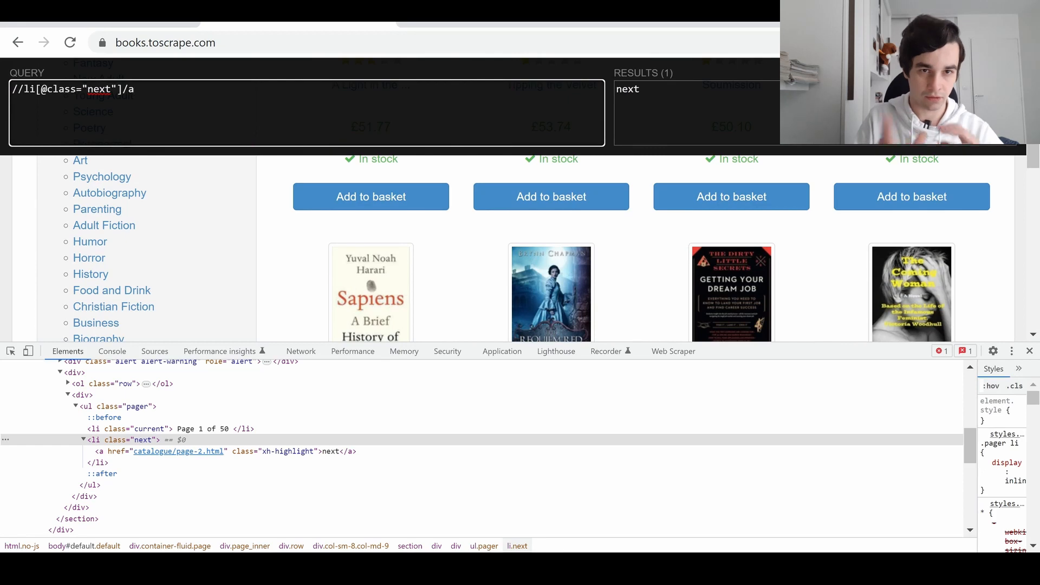
- Switch to Chrome, inspect the Sapiens book card's article element, and change the XPath query to //article
{"action": "left_click_drag", "start_coordinate": [255, 95], "coordinate": [24, 87]}
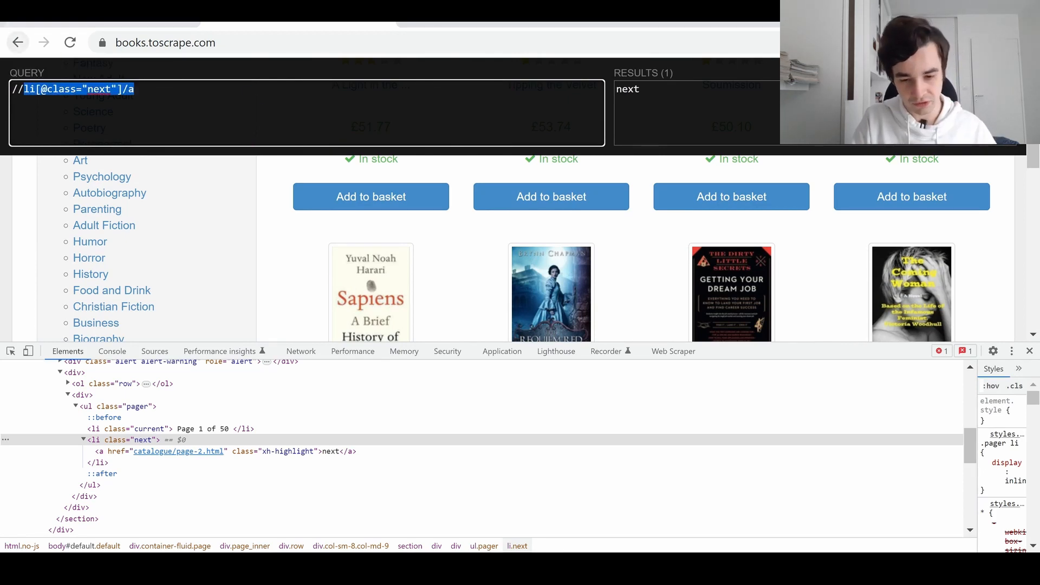
{"action": "left_click", "coordinate": [11, 351]}
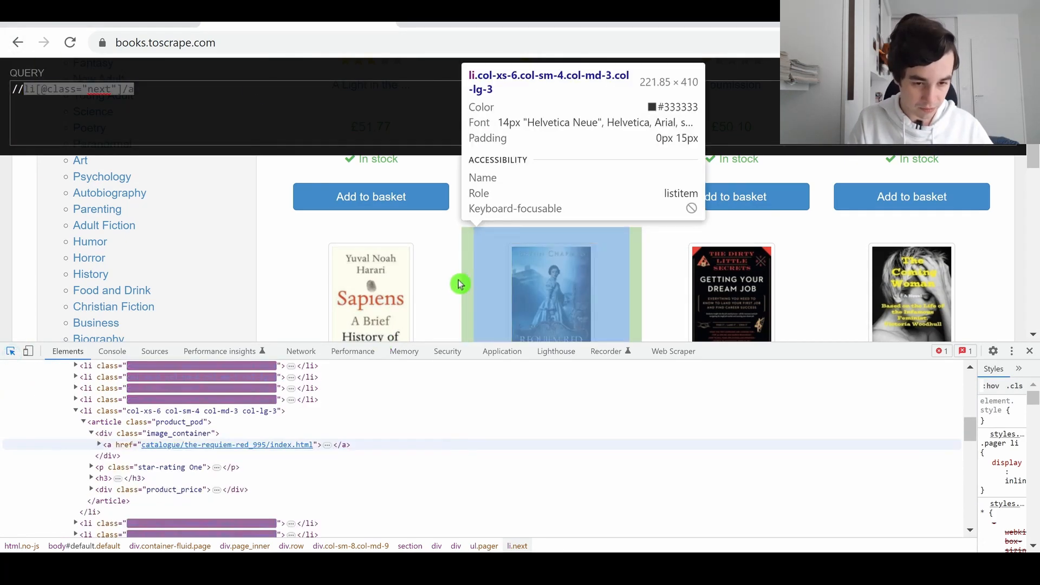
{"action": "left_click", "coordinate": [445, 275]}
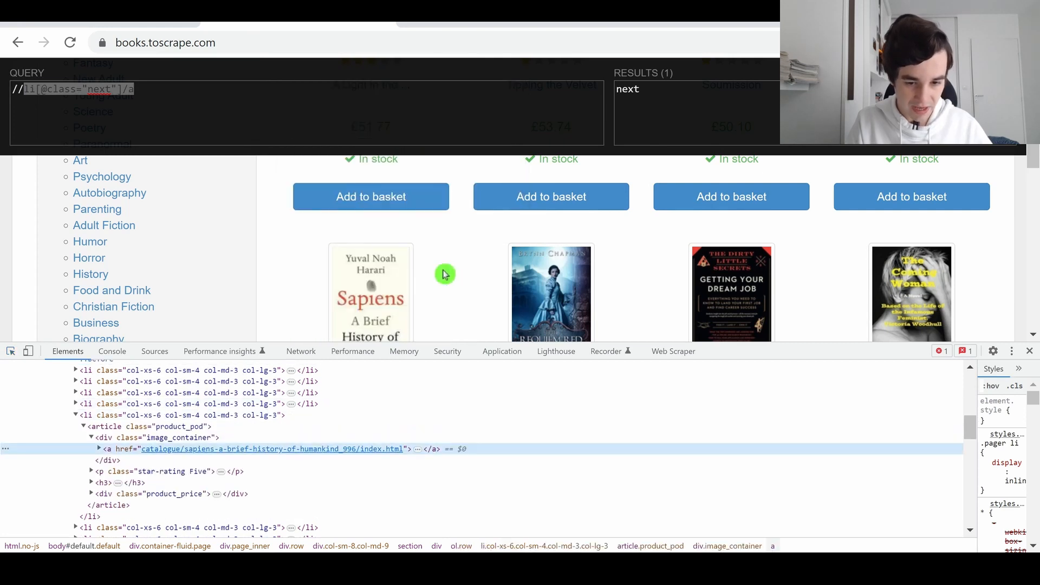
{"action": "left_click", "coordinate": [111, 427]}
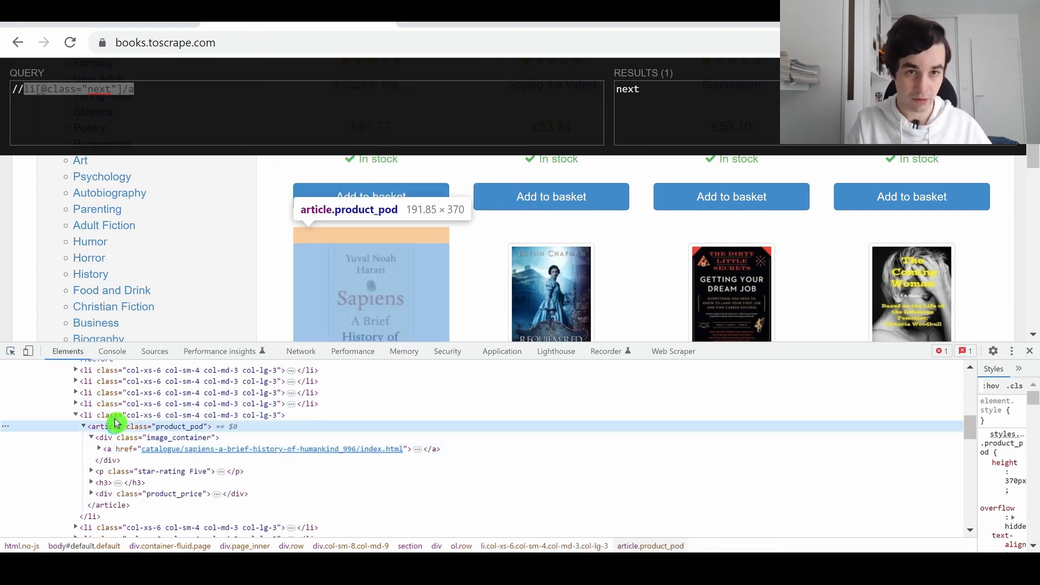
{"action": "type", "text": "article"}
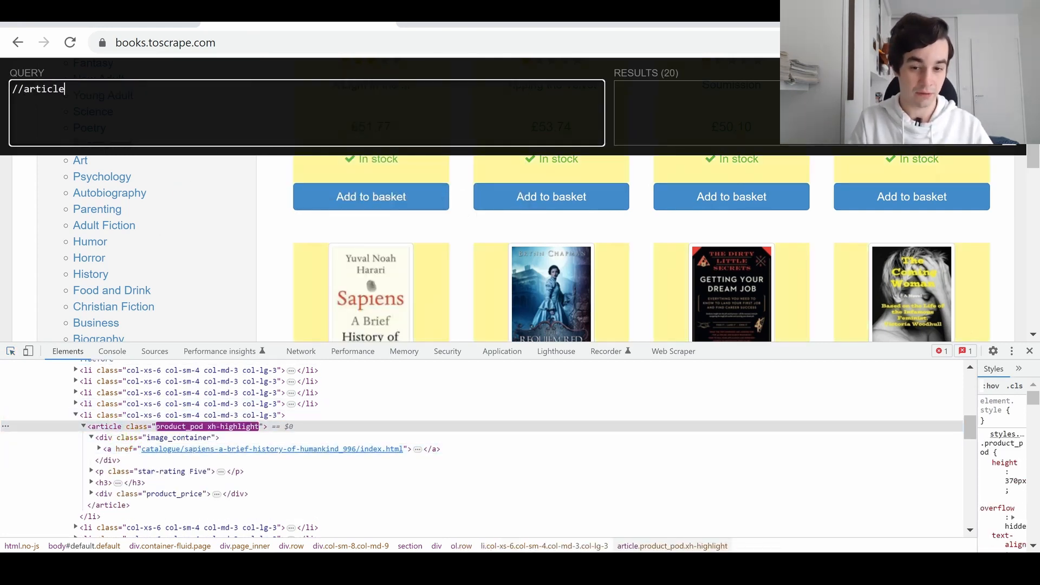
- Copy the //article query into the new loop's matching XPath in Octoparse, apply it and save the task
{"action": "key", "text": "ctrl+a"}
{"action": "key", "text": "ctrl+c"}
{"action": "key", "text": "alt+Tab"}
{"action": "left_click", "coordinate": [910, 489]}
{"action": "key", "text": "ctrl+v"}
{"action": "left_click", "coordinate": [929, 534]}
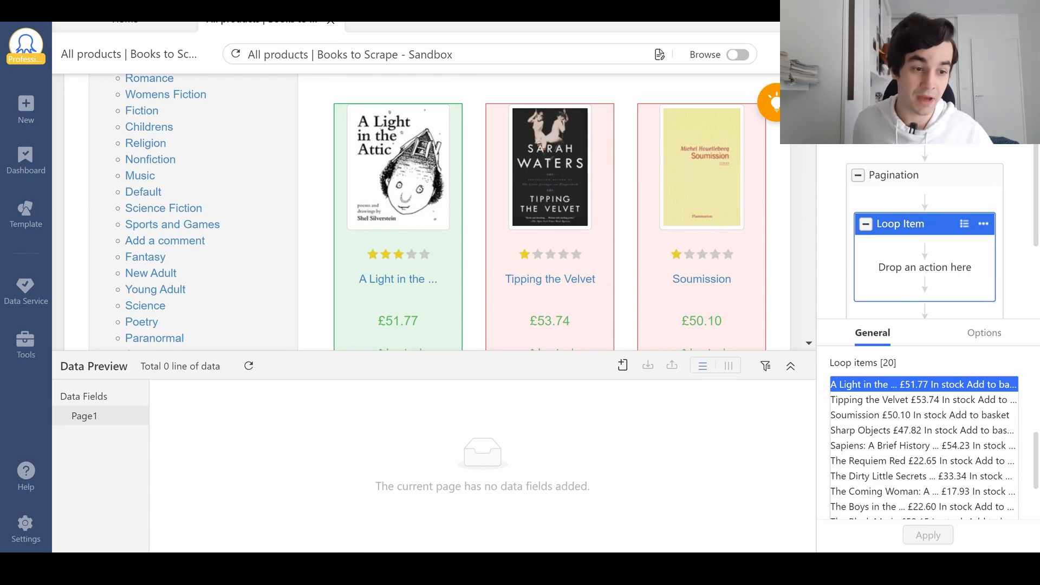
{"action": "key", "text": "ctrl+s"}
- Return to Chrome and try the XPath query //article//a on the book cards
{"action": "left_click", "coordinate": [369, 569]}
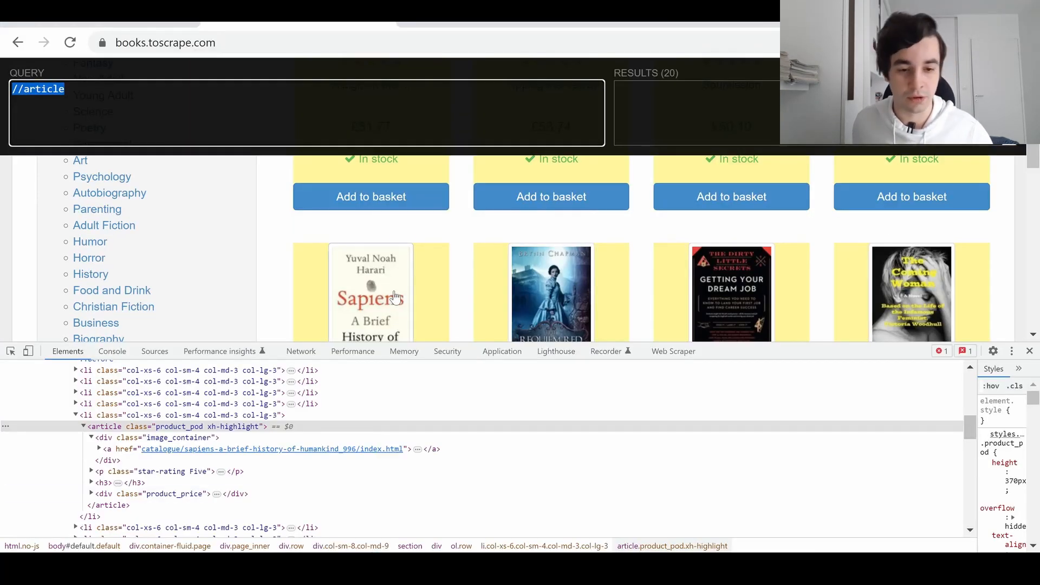
{"action": "scroll", "coordinate": [394, 298], "scroll_direction": "up", "scroll_amount": 5}
{"action": "scroll", "coordinate": [403, 242], "scroll_direction": "down", "scroll_amount": 2}
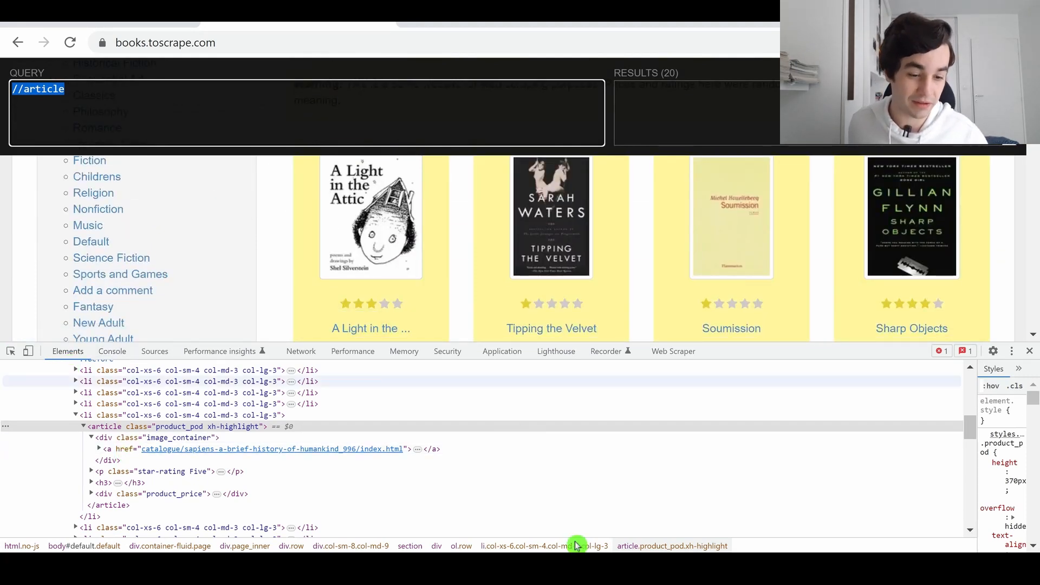
{"action": "left_click", "coordinate": [140, 82]}
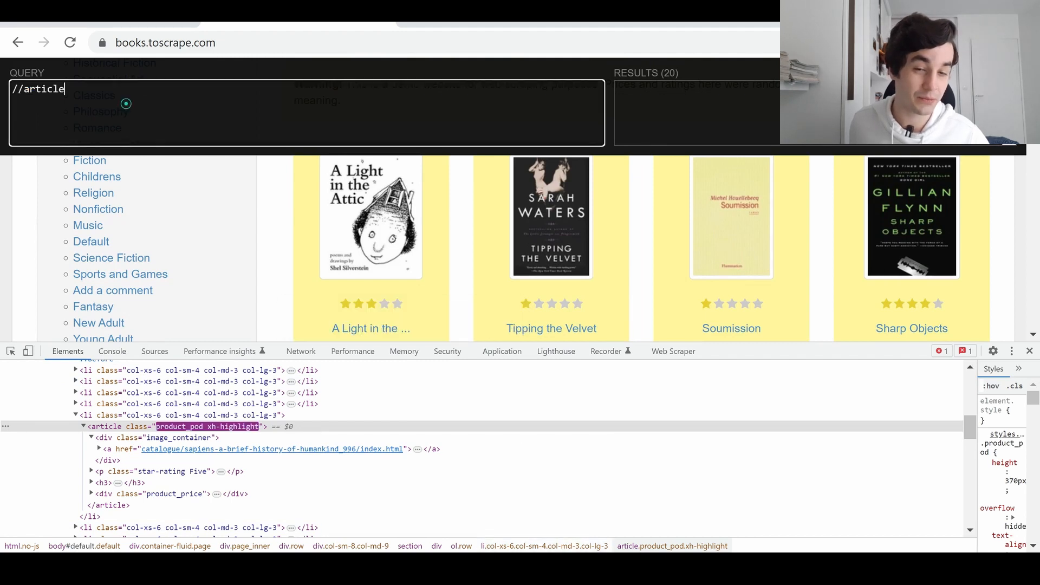
{"action": "type", "text": "//a"}
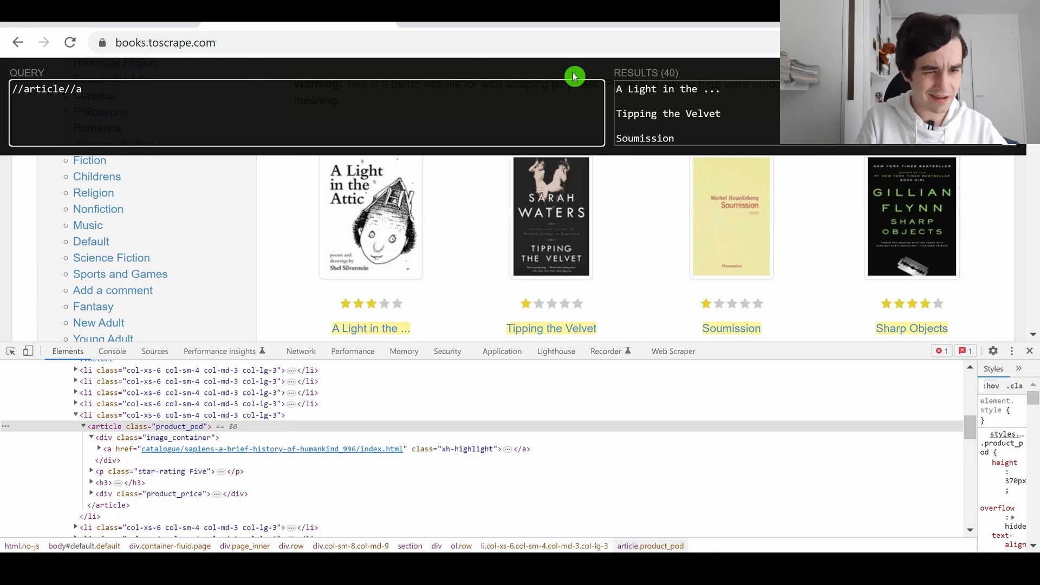
{"action": "scroll", "coordinate": [507, 259], "scroll_direction": "down", "scroll_amount": 1}
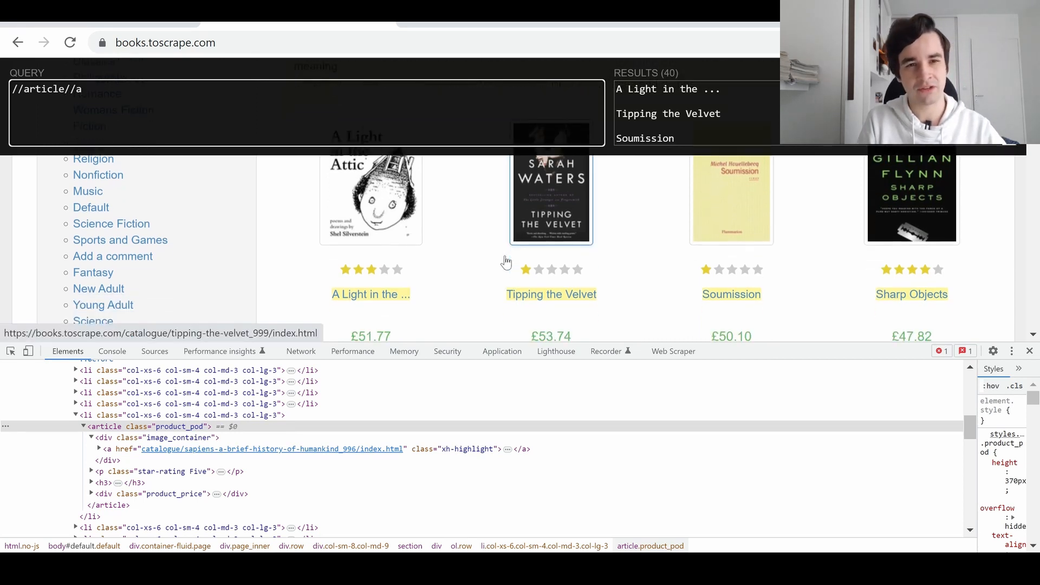
{"action": "scroll", "coordinate": [506, 260], "scroll_direction": "down", "scroll_amount": 1}
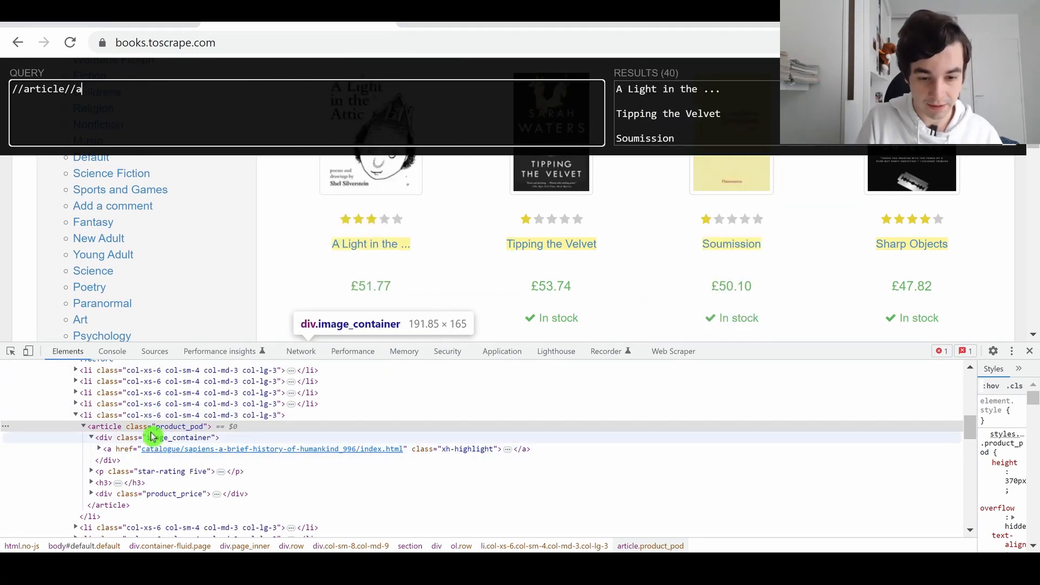
{"action": "scroll", "coordinate": [366, 302], "scroll_direction": "down", "scroll_amount": 2}
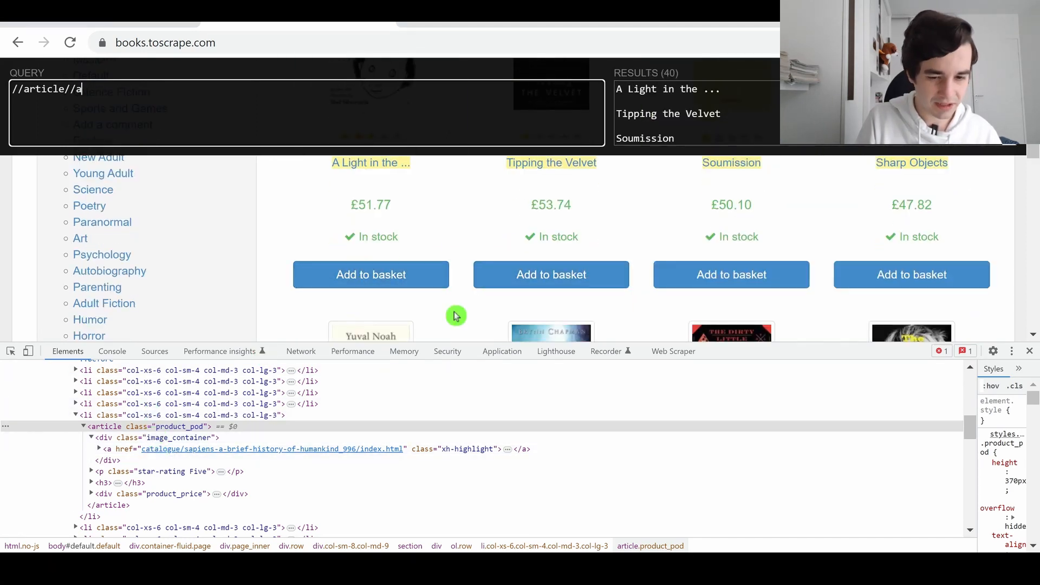
- Rewrite the XPath query as //article//h3/a to target only the book title links
{"action": "key", "text": "BackSpace"}
{"action": "key", "text": "BackSpace"}
{"action": "key", "text": "BackSpace"}
{"action": "key", "text": "BackSpace"}
{"action": "key", "text": "BackSpace"}
{"action": "key", "text": "BackSpace"}
{"action": "key", "text": "BackSpace"}
{"action": "key", "text": "BackSpace"}
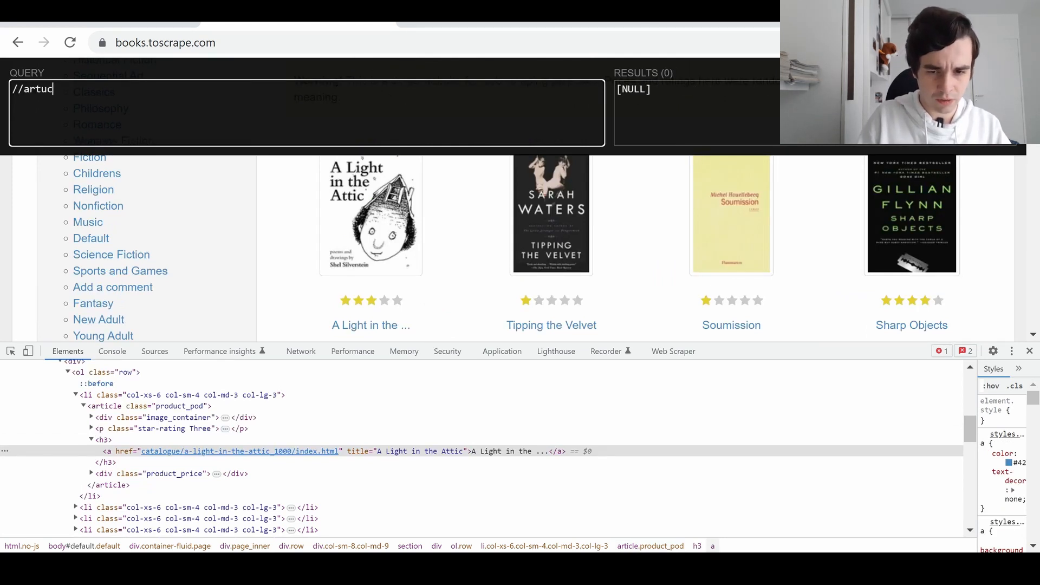
{"action": "type", "text": "ticle"}
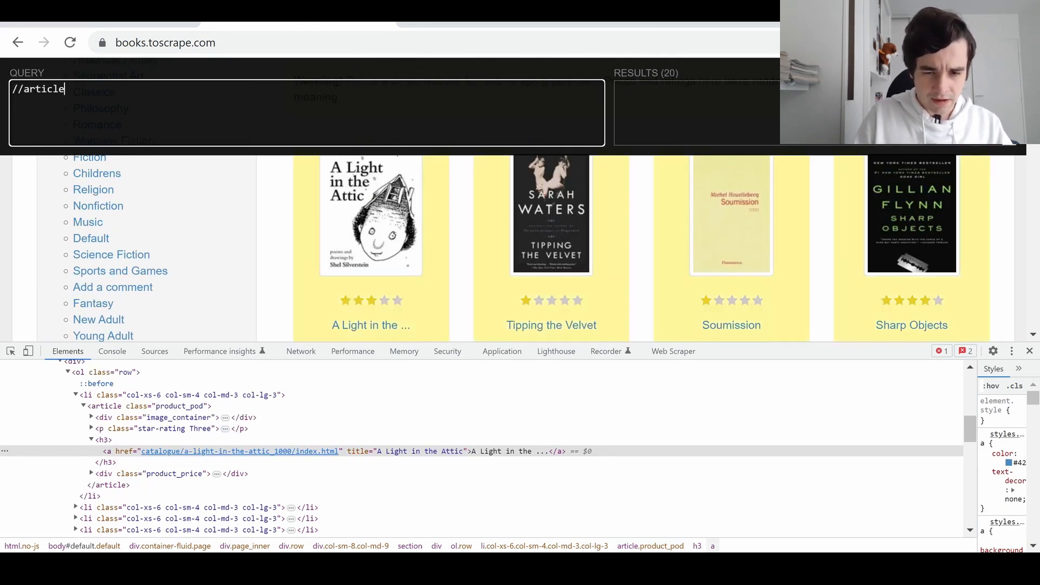
{"action": "type", "text": "//h3"}
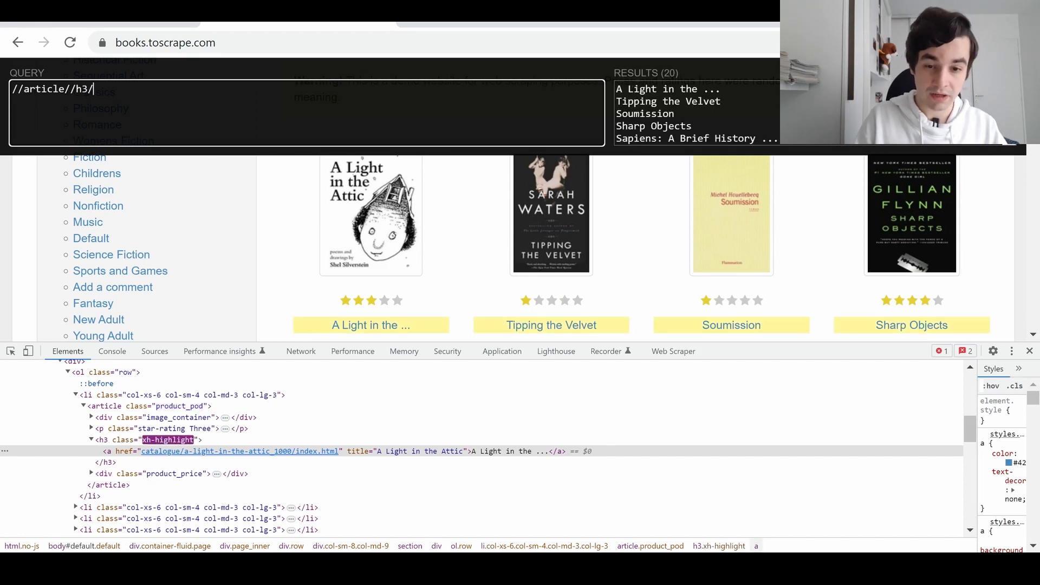
{"action": "type", "text": "/a"}
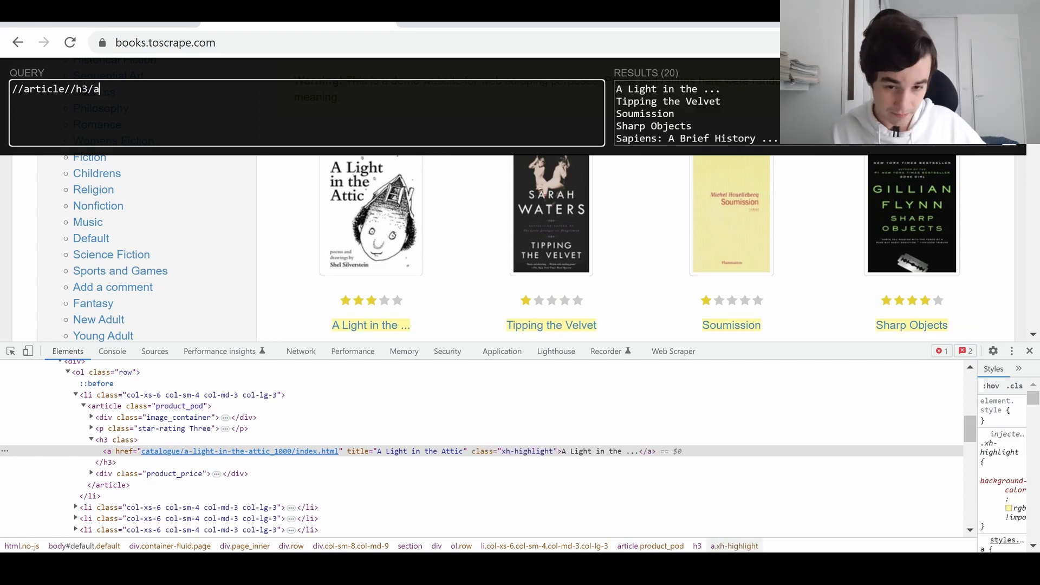
- Compare the parts of the //article//h3/a query with the page's HTML and check the highlighted titles down the page
{"action": "left_click_drag", "start_coordinate": [12, 89], "coordinate": [66, 88]}
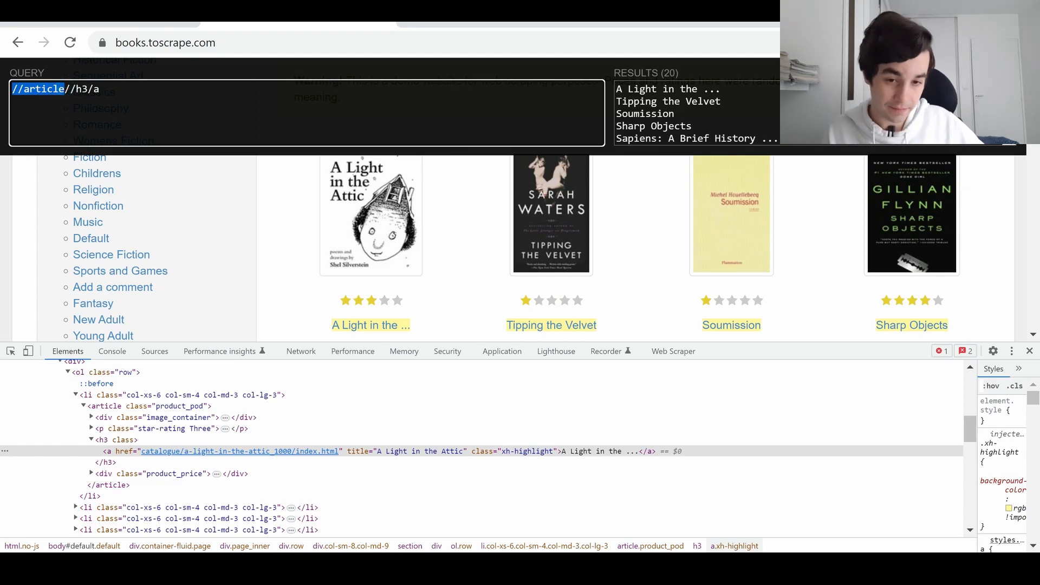
{"action": "left_click", "coordinate": [65, 89]}
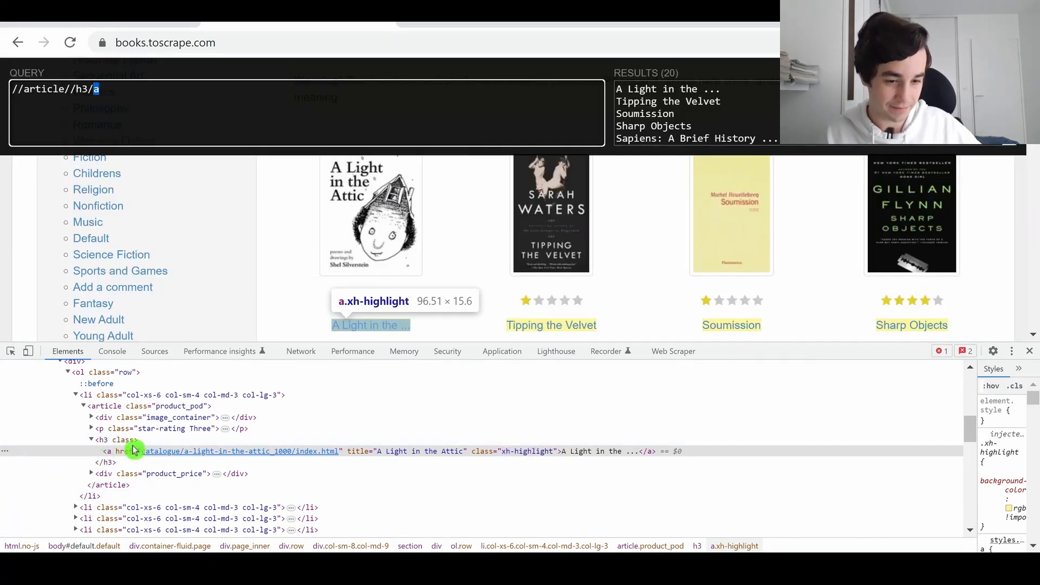
{"action": "scroll", "coordinate": [670, 179], "scroll_direction": "down", "scroll_amount": 2}
{"action": "scroll", "coordinate": [615, 227], "scroll_direction": "down", "scroll_amount": 4}
{"action": "scroll", "coordinate": [617, 231], "scroll_direction": "down", "scroll_amount": 8}
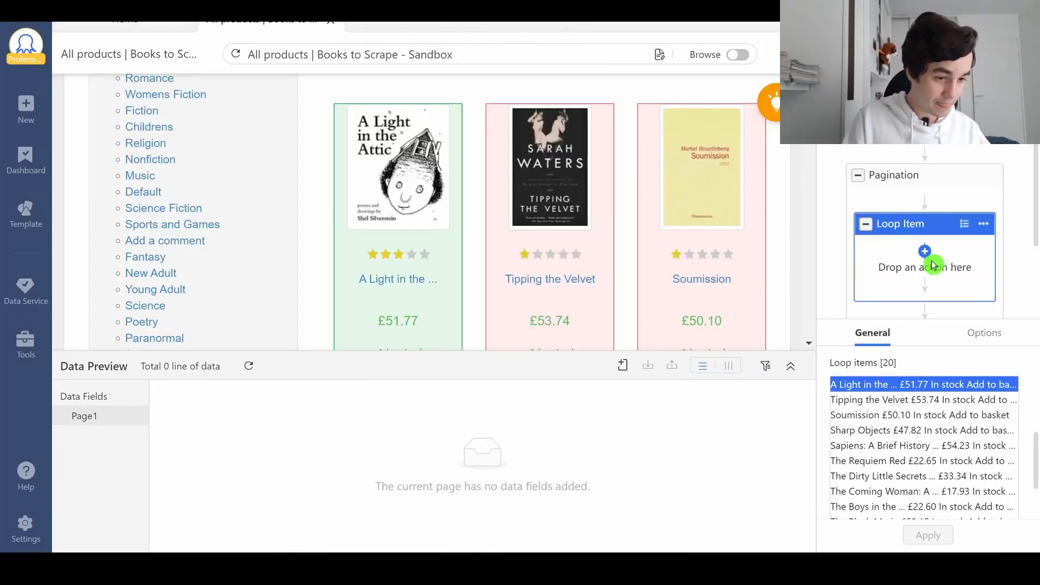
- Add a click action inside Loop Item using the relative XPath //h3/a to the loop item, and apply it
{"action": "left_click", "coordinate": [932, 262]}
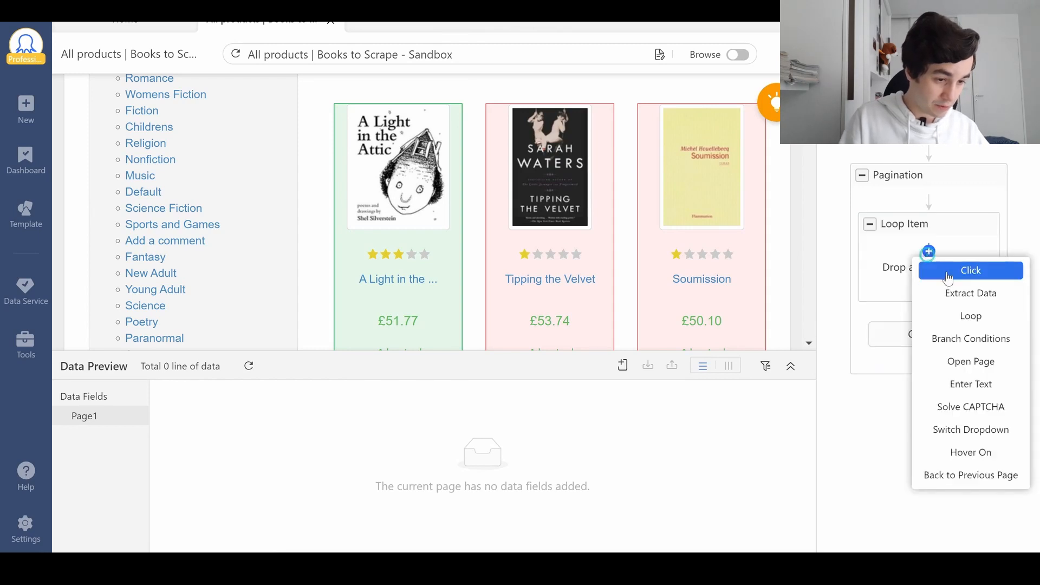
{"action": "left_click", "coordinate": [940, 271]}
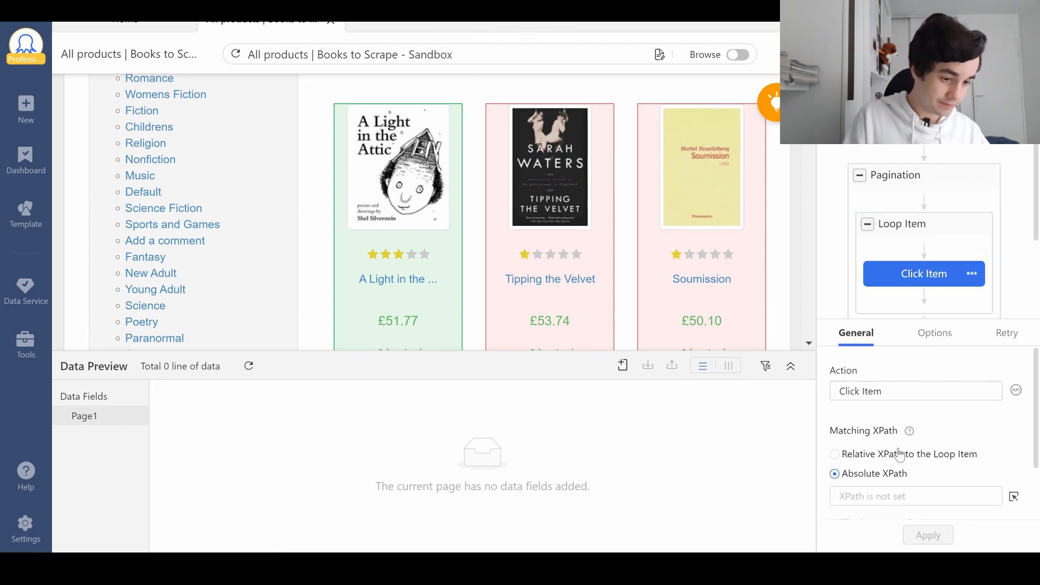
{"action": "left_click", "coordinate": [876, 457]}
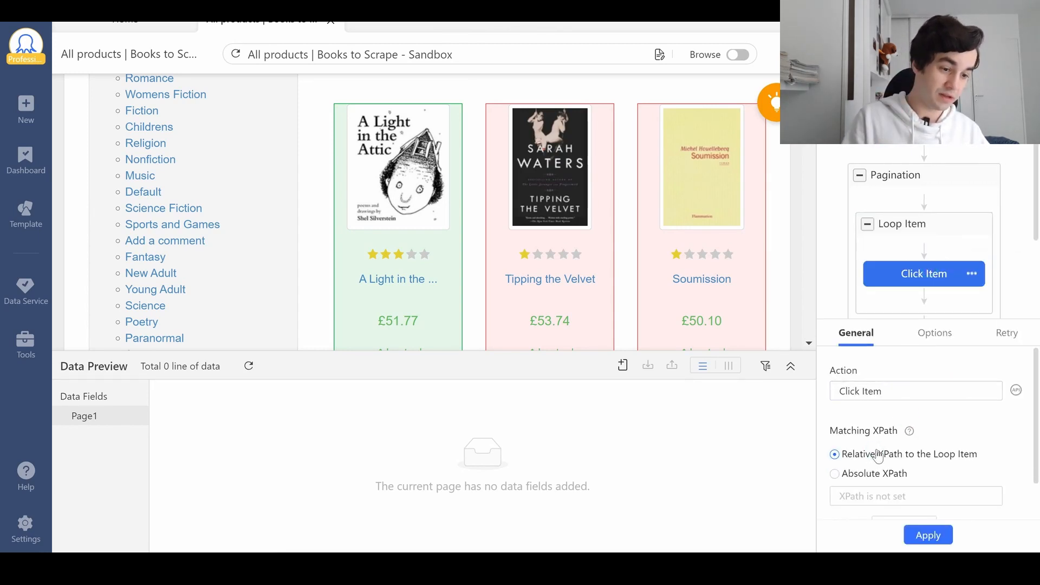
{"action": "right_click", "coordinate": [880, 498]}
{"action": "left_click", "coordinate": [875, 497]}
{"action": "key", "text": "ctrl+v"}
{"action": "left_click", "coordinate": [928, 535]}
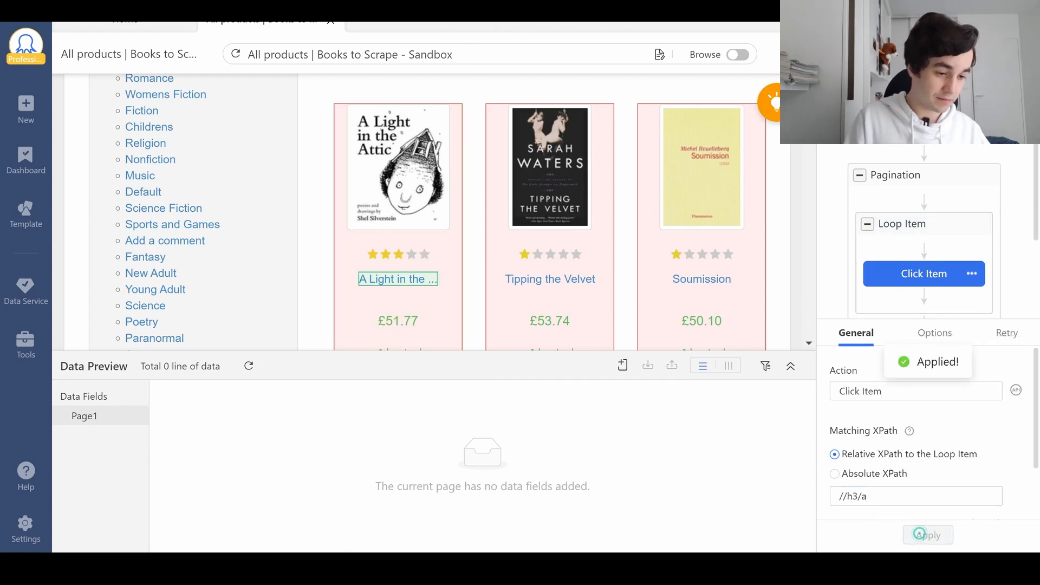
- Configure Click Item to wait 1 s before action and open in a new tab, and apply the options
{"action": "key", "text": "alt+Tab"}
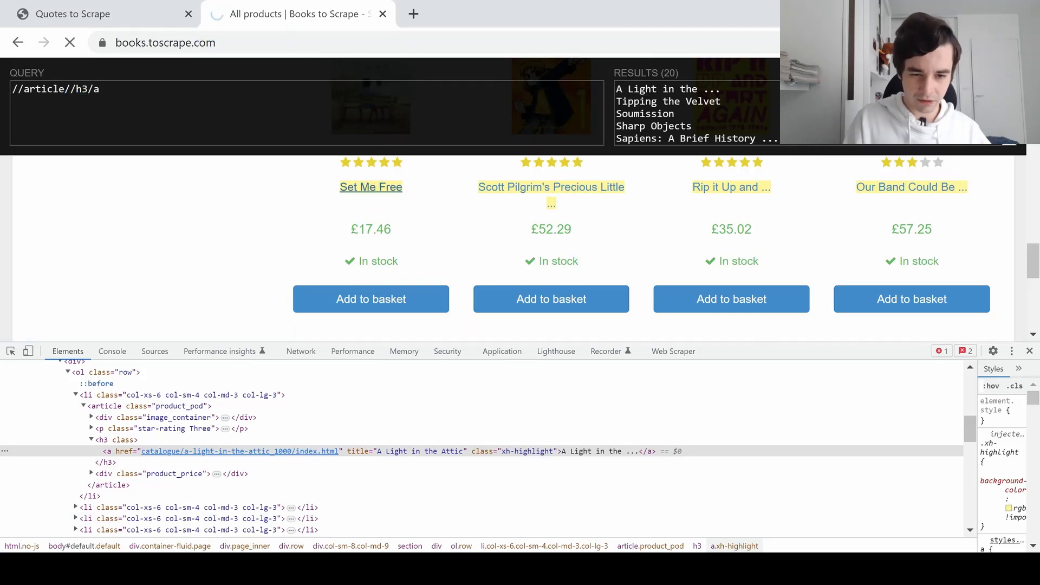
{"action": "key", "text": "alt+Tab"}
{"action": "left_click", "coordinate": [945, 333]}
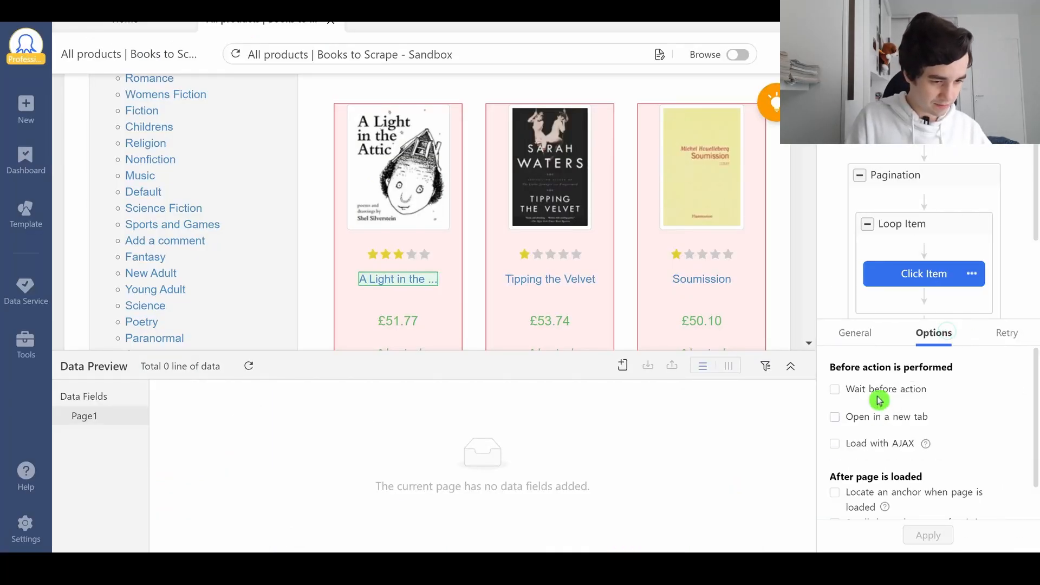
{"action": "left_click", "coordinate": [867, 418]}
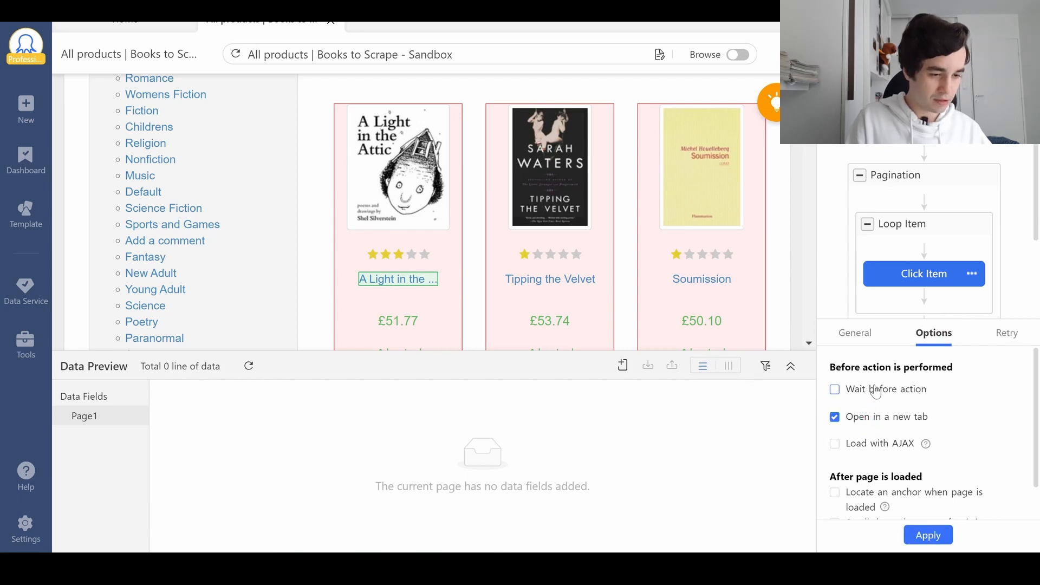
{"action": "left_click", "coordinate": [876, 390]}
{"action": "left_click", "coordinate": [936, 540]}
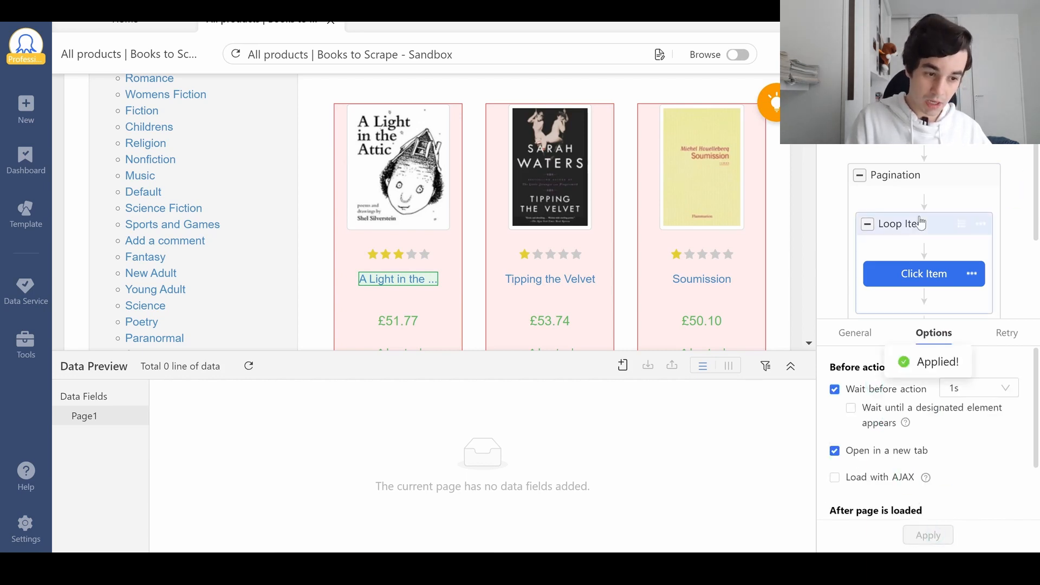
{"action": "left_click", "coordinate": [920, 292]}
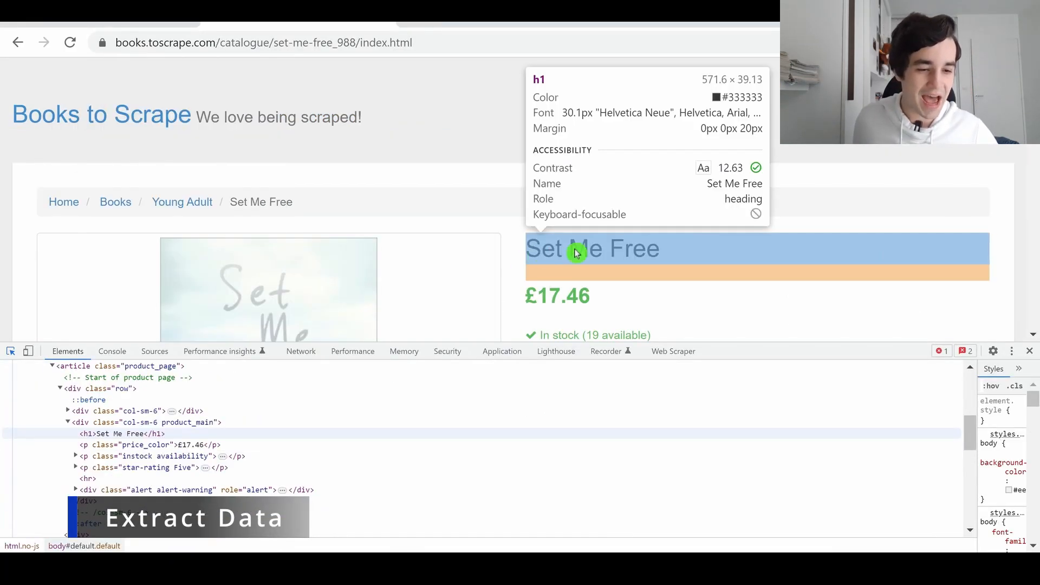
- Inspect the book title heading in the page's HTML, then switch to Octoparse and add an Extract Data step after Click Item
{"action": "left_click", "coordinate": [609, 249]}
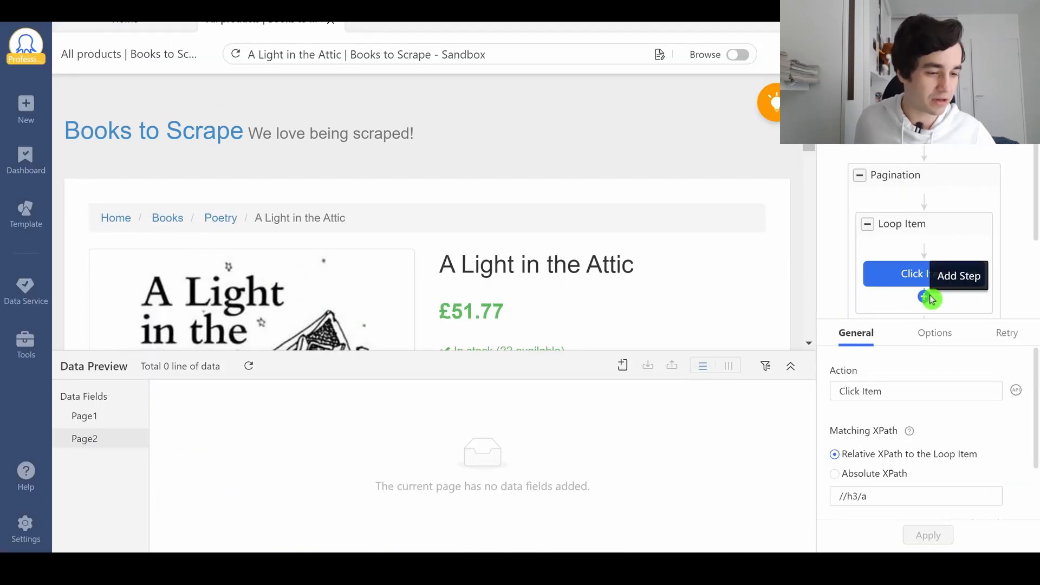
{"action": "left_click", "coordinate": [925, 297]}
{"action": "left_click", "coordinate": [956, 337]}
- Add a captured page element field named Title with the matching XPath //h1 to Extract Data, and confirm it
{"action": "left_click", "coordinate": [623, 365]}
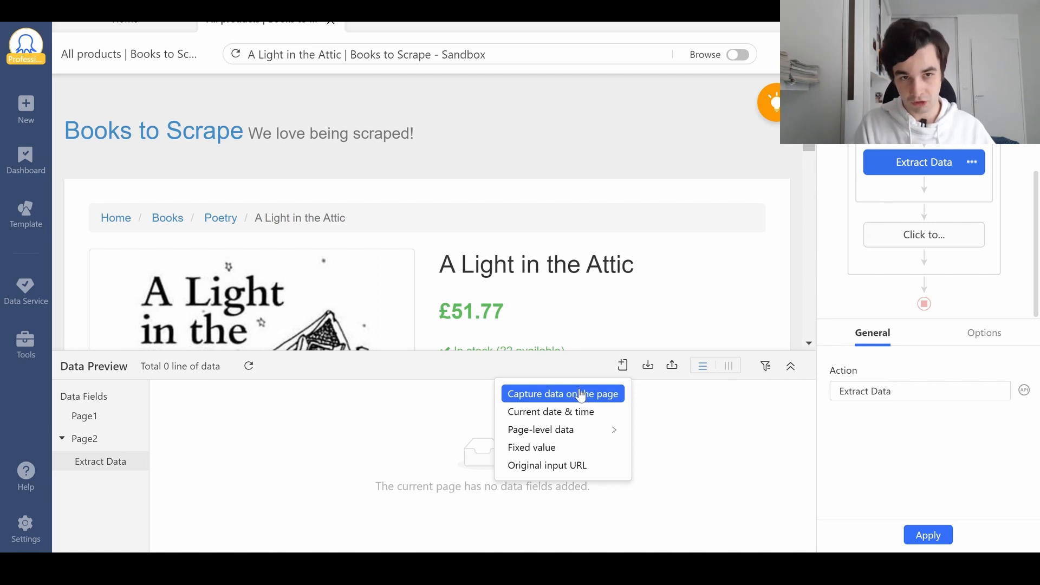
{"action": "left_click", "coordinate": [581, 396]}
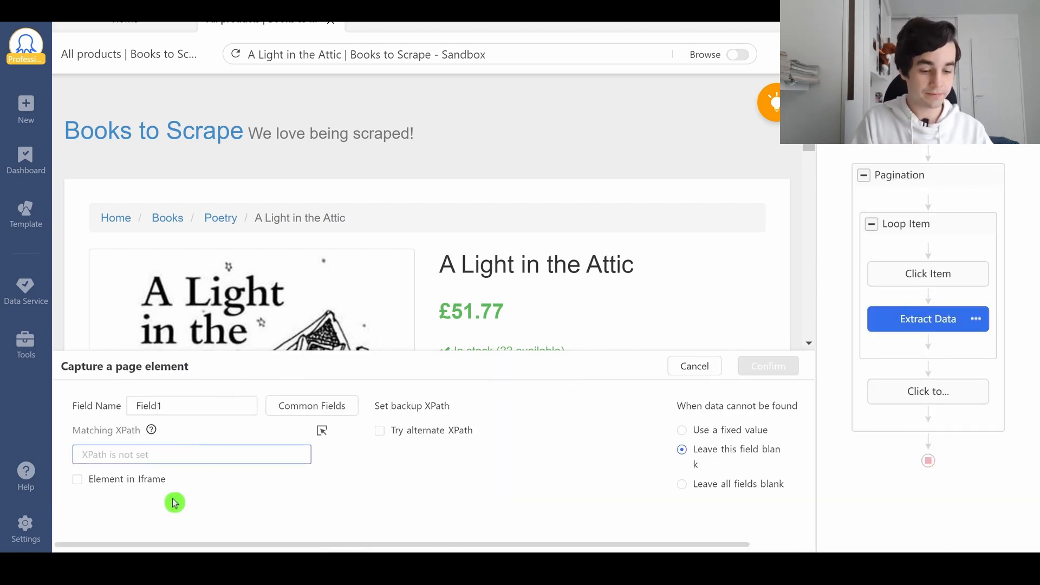
{"action": "type", "text": "//a"}
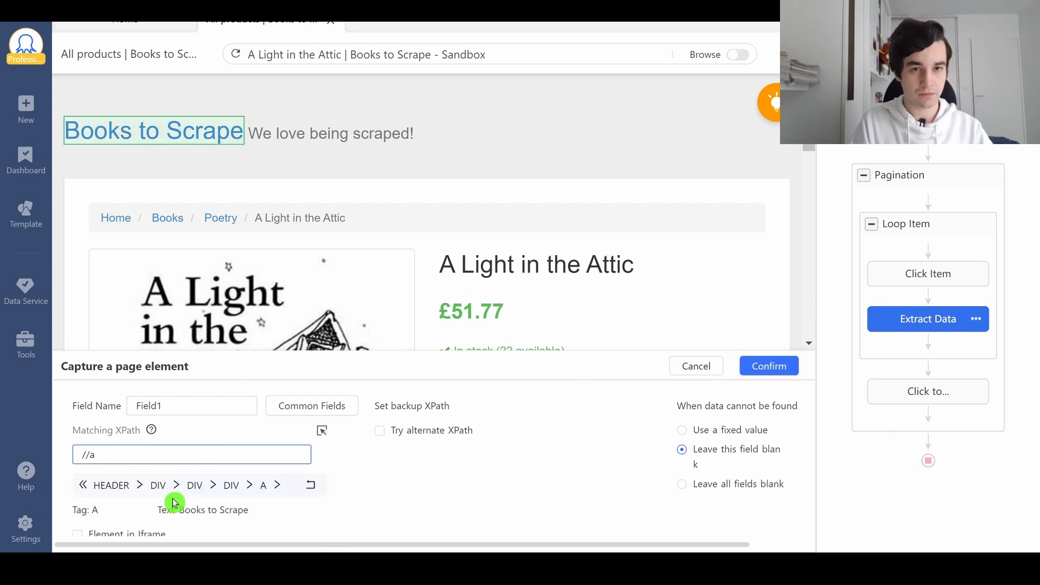
{"action": "type", "text": "h1"}
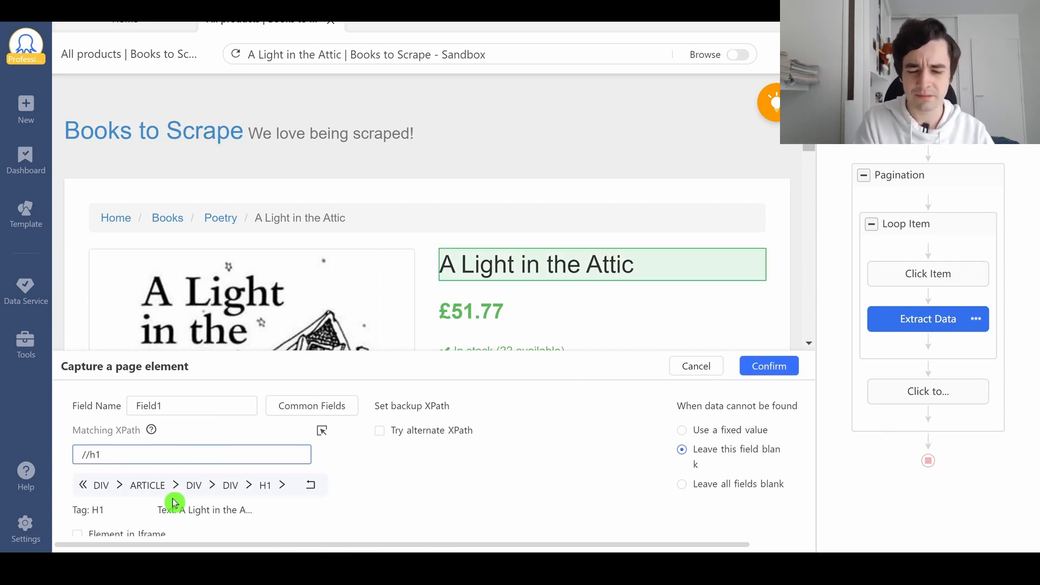
{"action": "left_click", "coordinate": [215, 388]}
{"action": "left_click", "coordinate": [189, 406]}
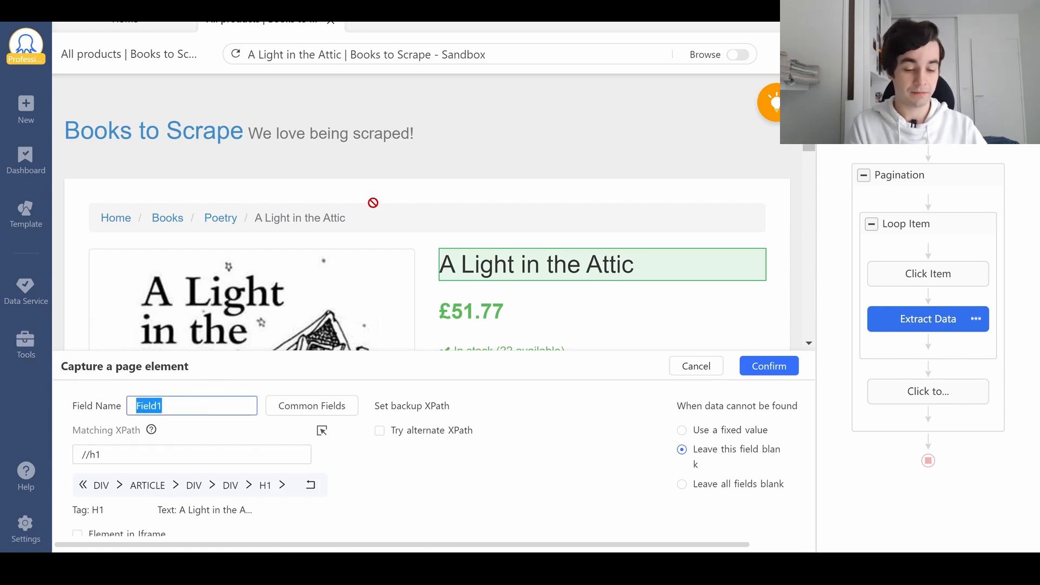
{"action": "left_click", "coordinate": [780, 367]}
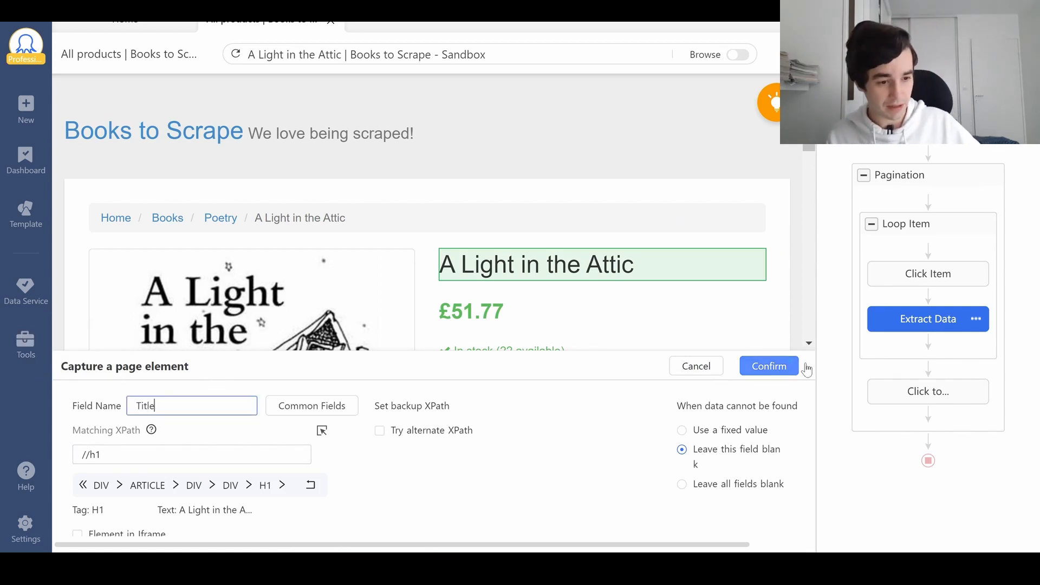
- Configure Extract Data to wait 3 s before action and apply the options
{"action": "left_click", "coordinate": [986, 393]}
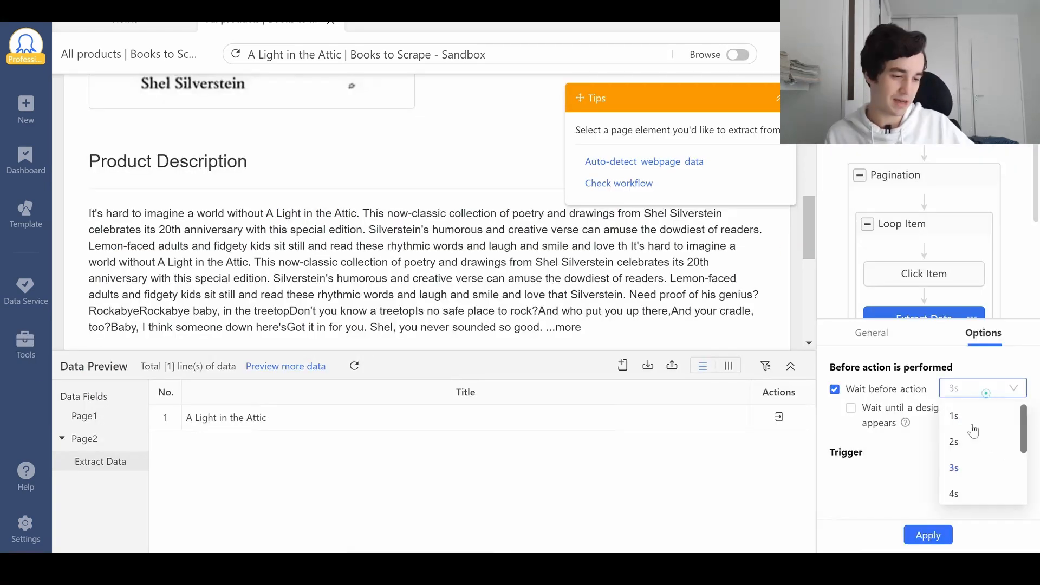
{"action": "left_click", "coordinate": [976, 468]}
{"action": "left_click", "coordinate": [929, 534]}
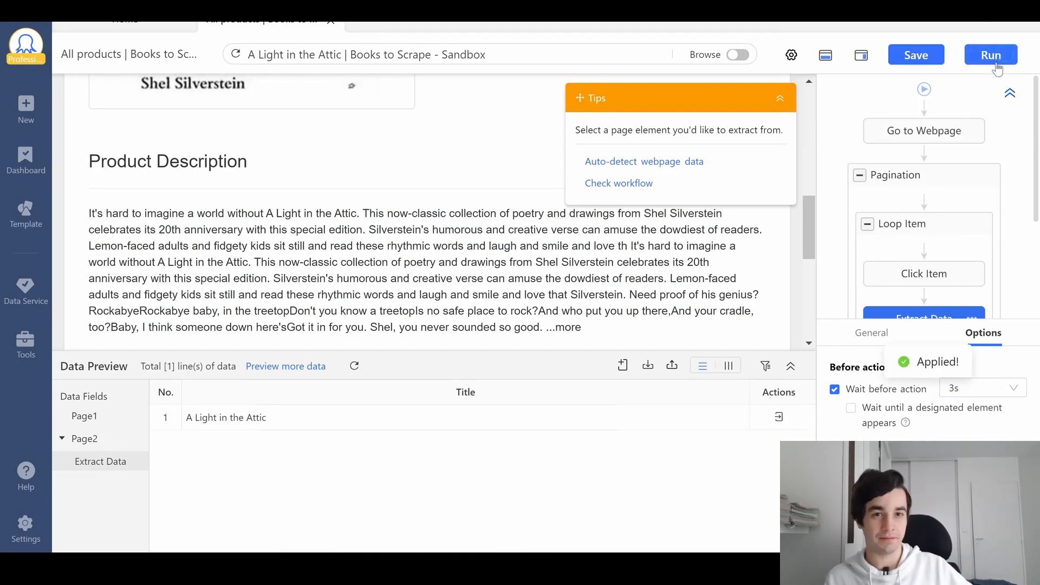
- Run the finished book scraping task
{"action": "left_click", "coordinate": [995, 64]}
{"action": "left_click", "coordinate": [410, 396]}
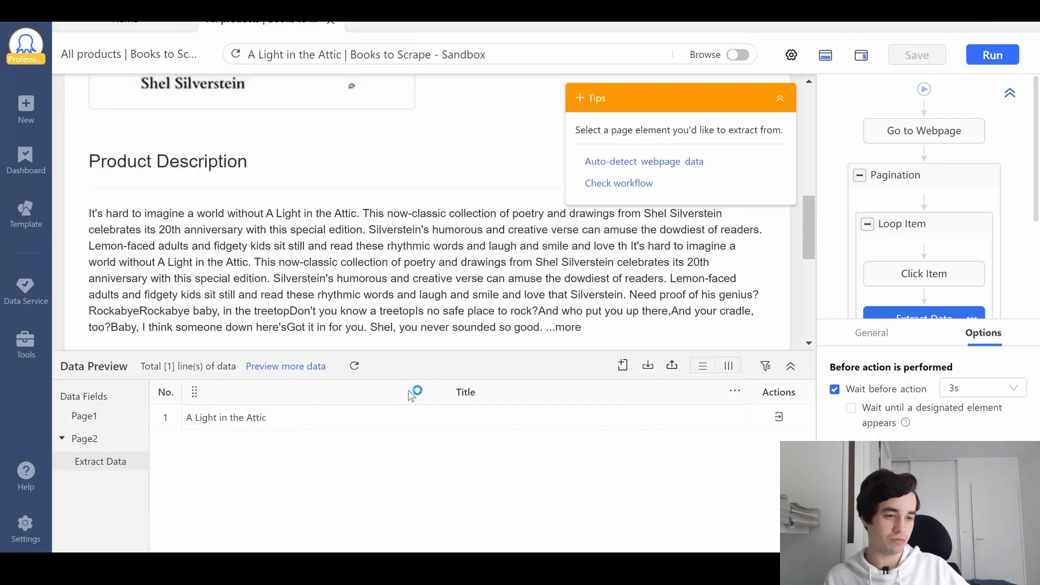